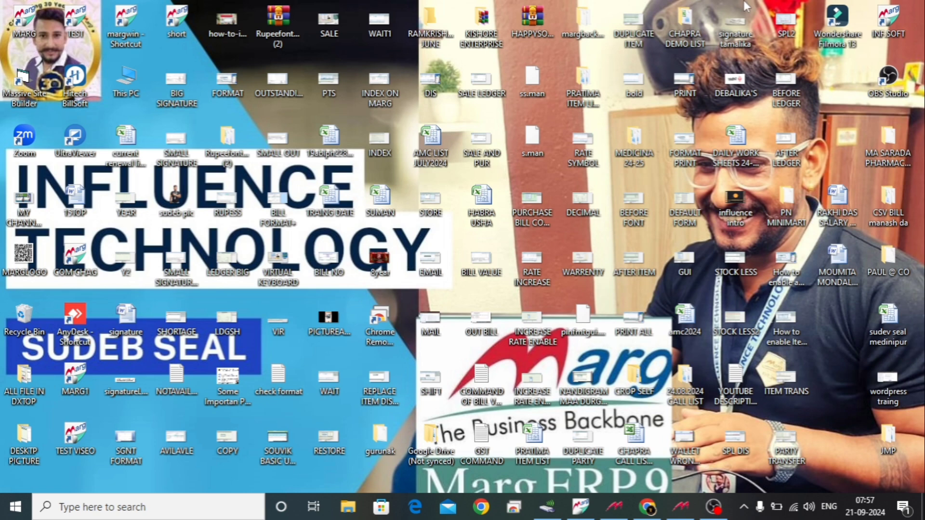
- Switch to Marg ERP 9+ and start a new purchase bill from the transactions
click(578, 510)
key(alt)
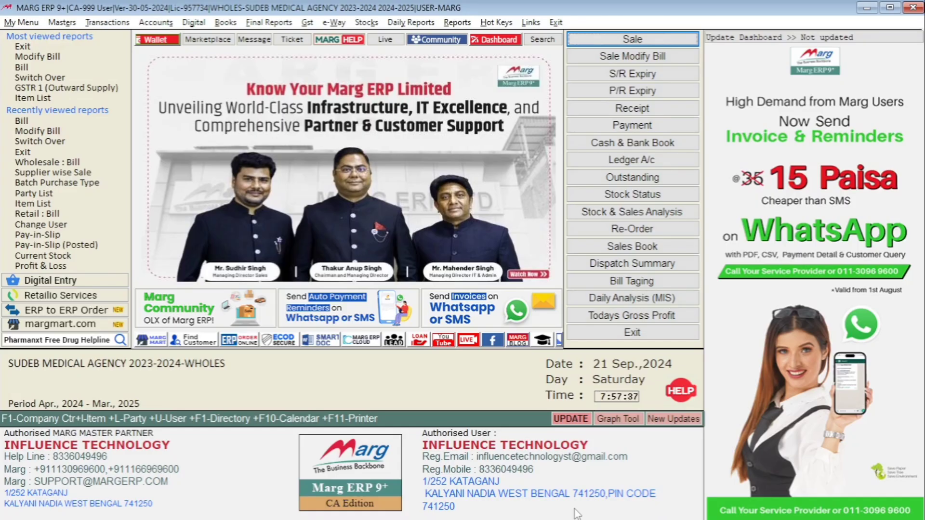
key(Right)
key(Right)
key(Down)
key(Down)
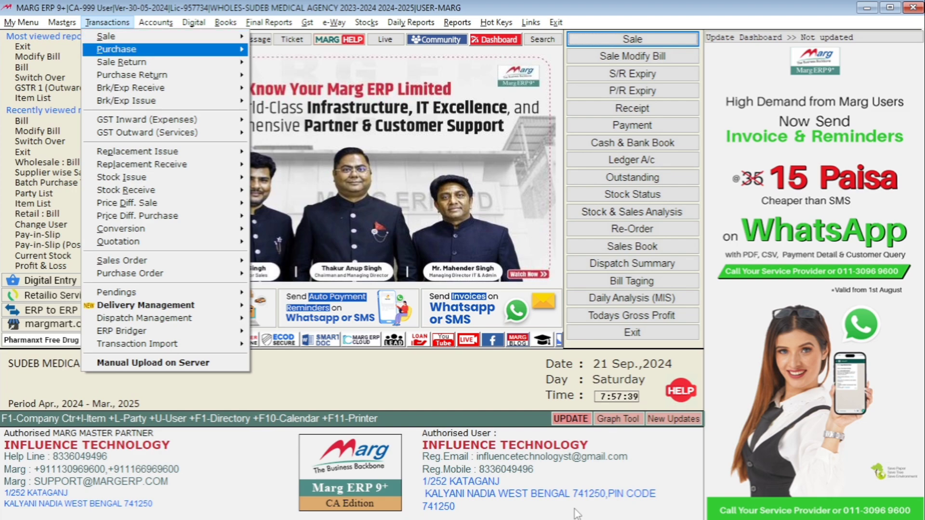
key(Right)
key(Return)
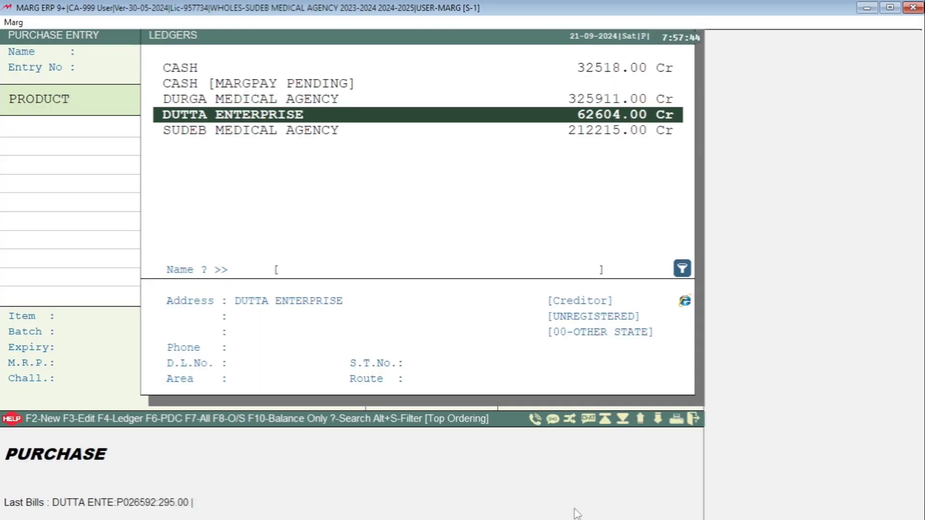
- Choose DUTTA ENTERPRISE as supplier, enter party bill number 125478, and accept the default date and No for tax
key(Return)
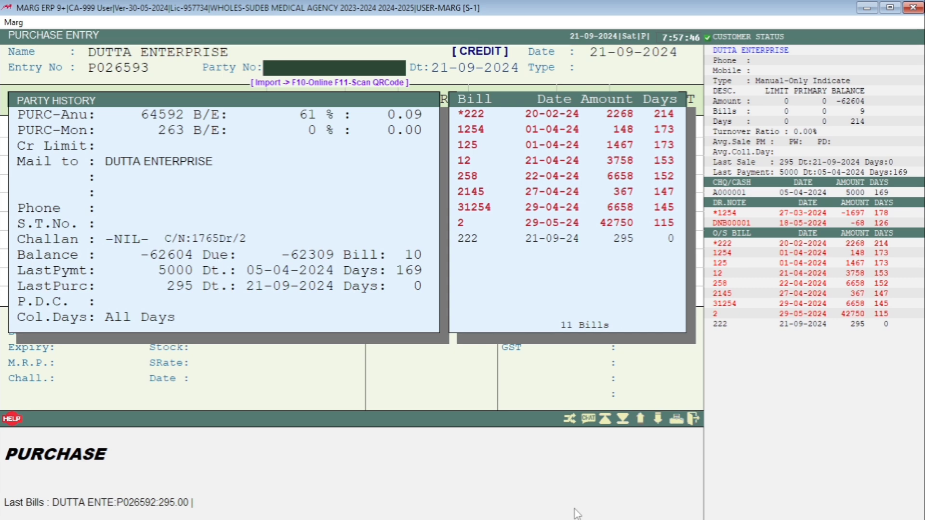
text(125478)
key(Return)
key(Return)
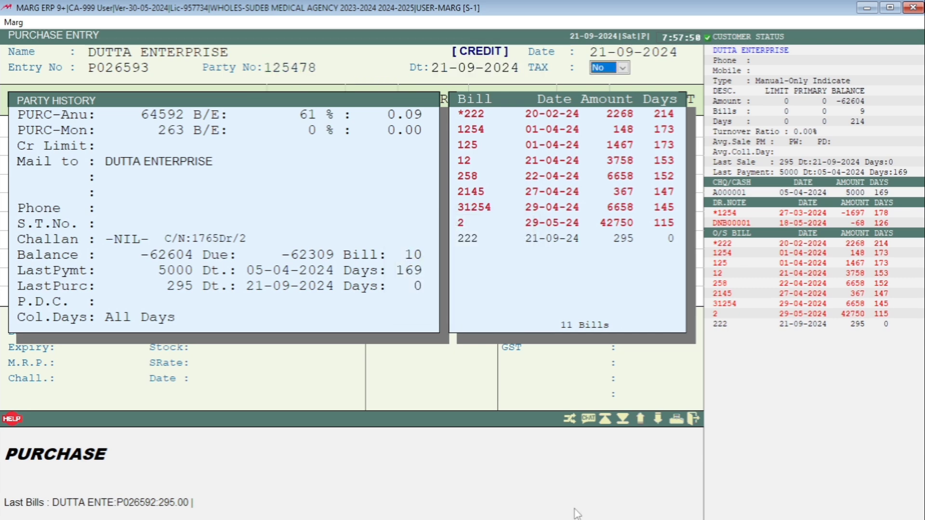
key(Return)
key(Return)
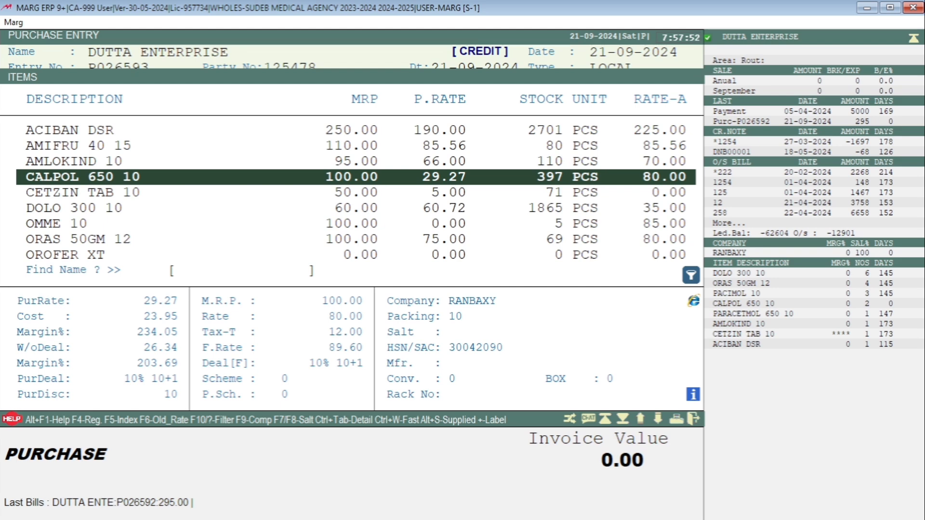
- Add OROFER XT to the purchase bill with batch 125478, expiry 12/26 and M.R.P. 50
key(Down)
key(Down)
key(Down)
key(Down)
key(Down)
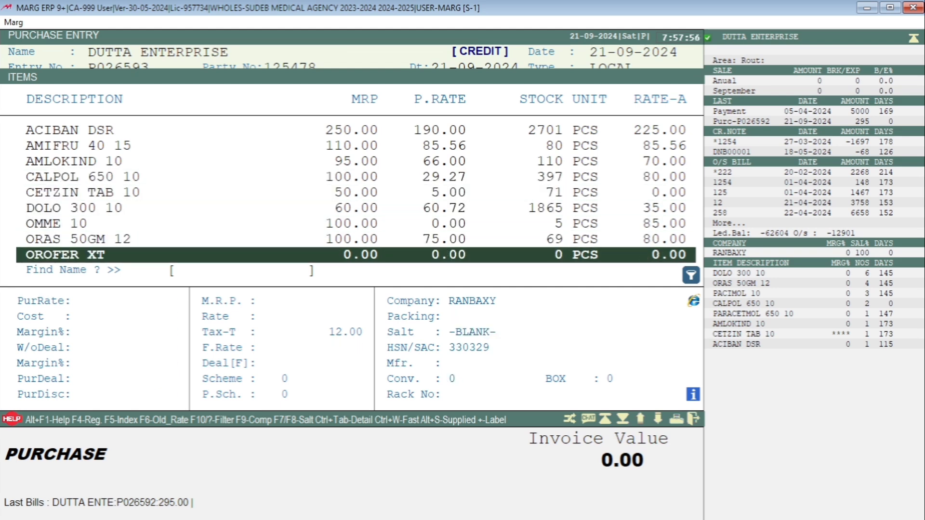
key(Return)
text(125478)
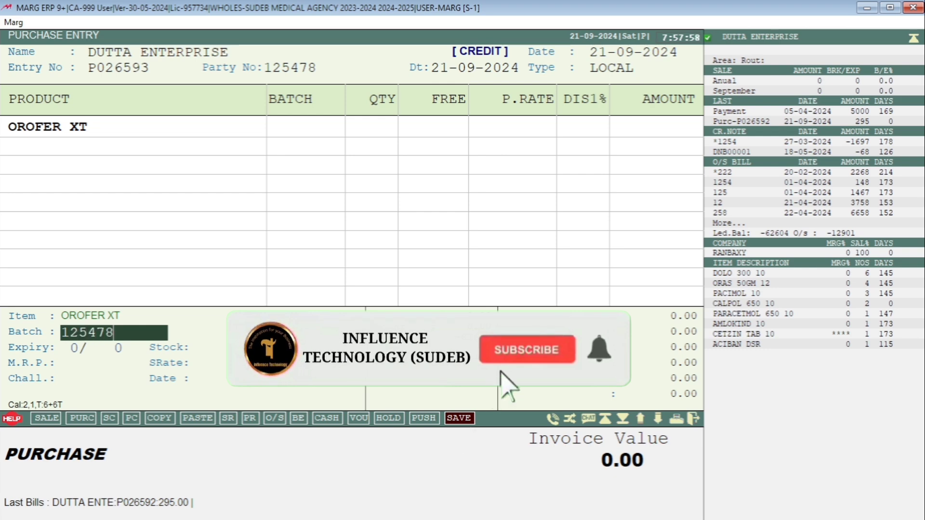
key(Return)
text(1226)
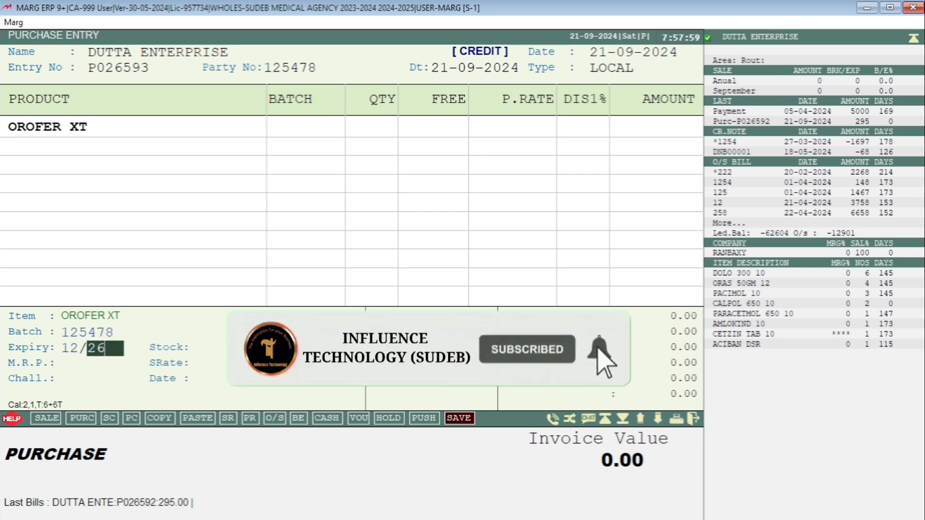
key(Return)
text(50)
key(Return)
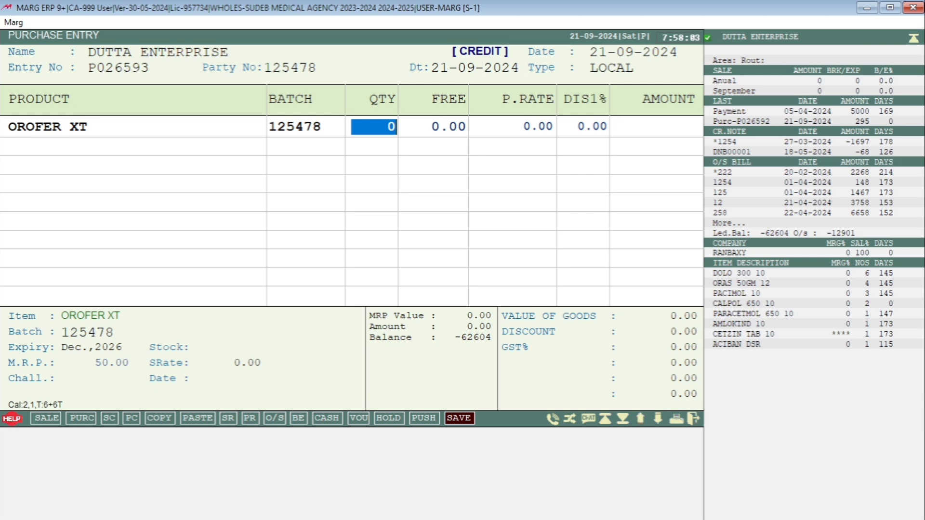
- Enter quantity 14, free quantity 3, purchase rate 40 and discount 5% for OROFER XT
text(14)
key(Return)
text(3 .)
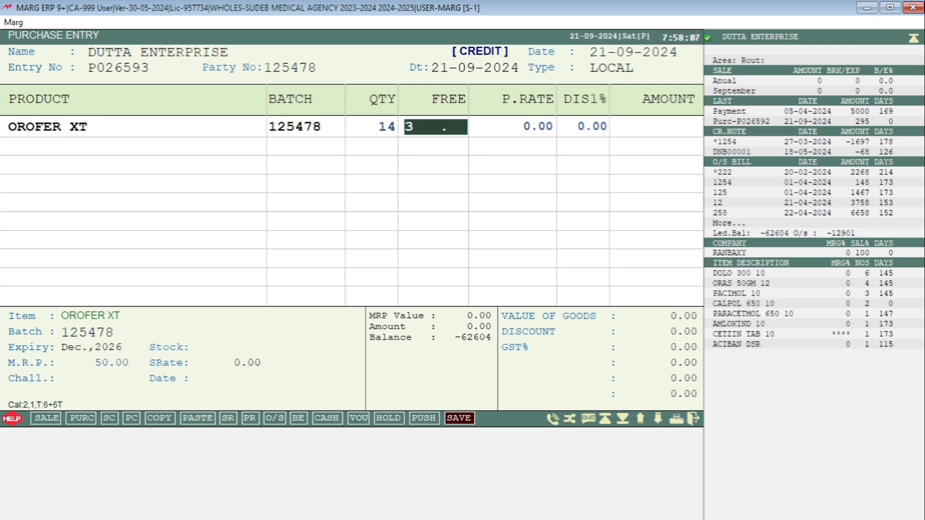
key(Return)
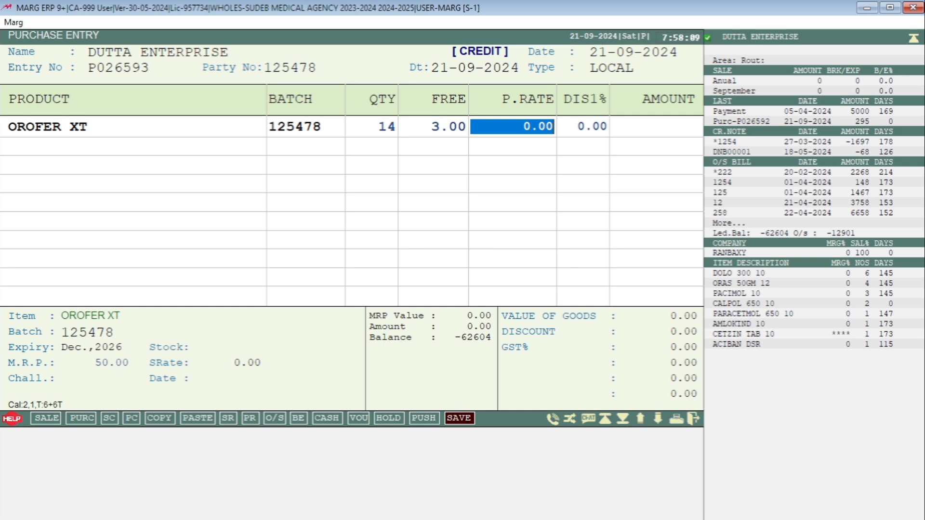
text(40)
key(Return)
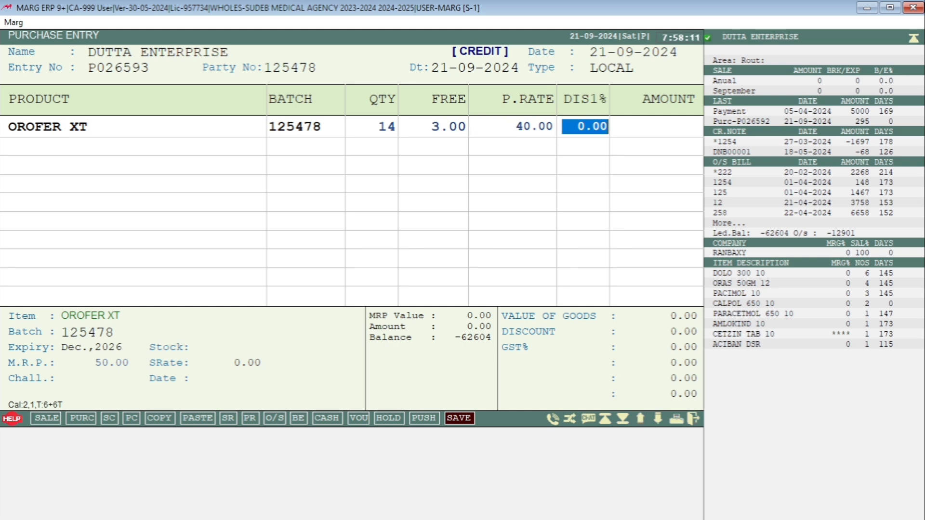
key(Return)
key(Return)
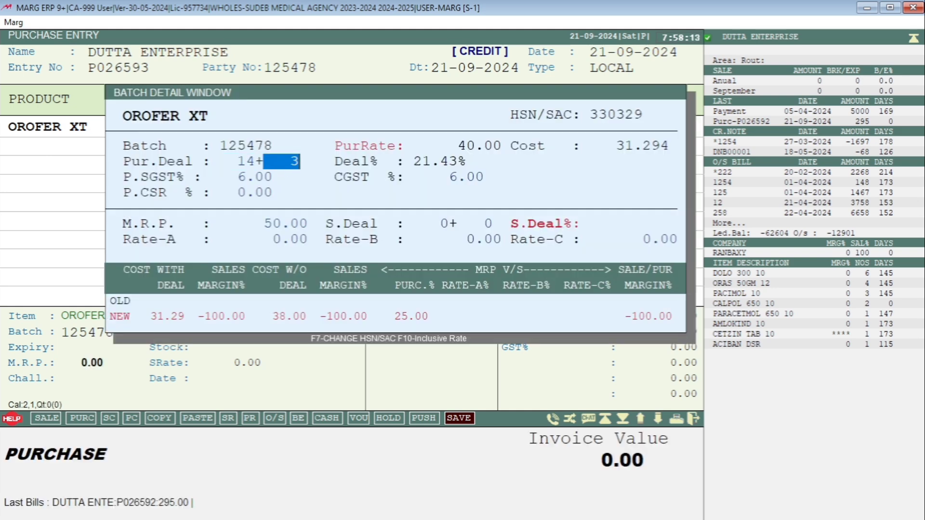
- Accept the existing purchase deal, GST percentages and M.R.P. in the OROFER XT batch details, continuing to the sales deal
key(Return)
key(Return)
key(Return)
key(Return)
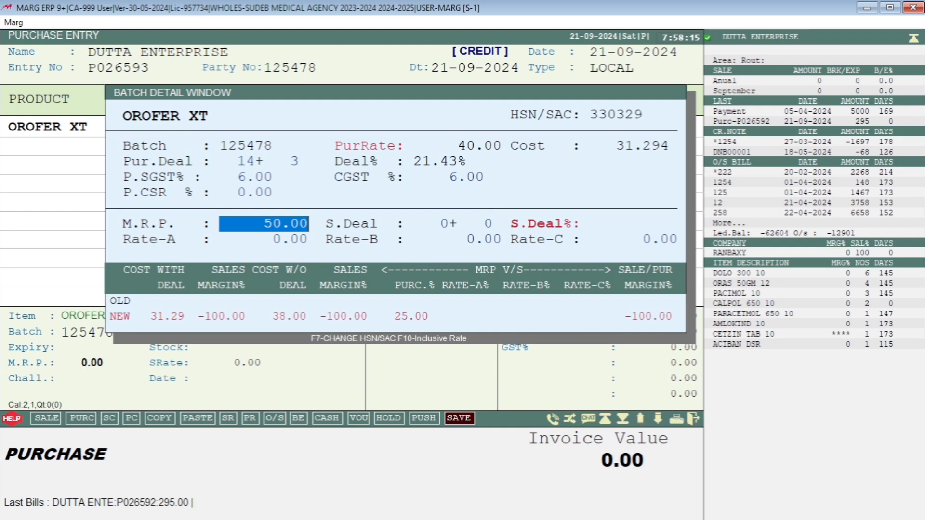
key(Return)
key(Up)
key(Return)
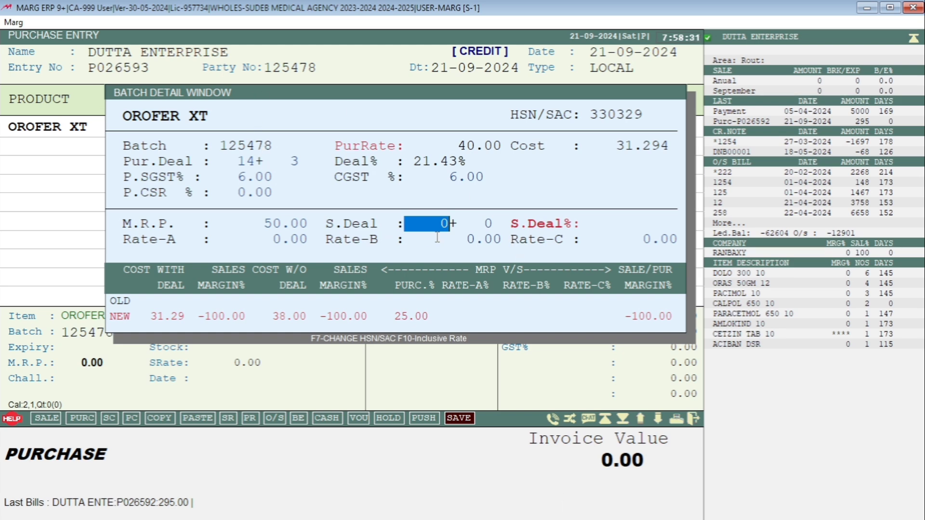
- Set the sales deal of the OROFER XT batch to 14+3
text(14)
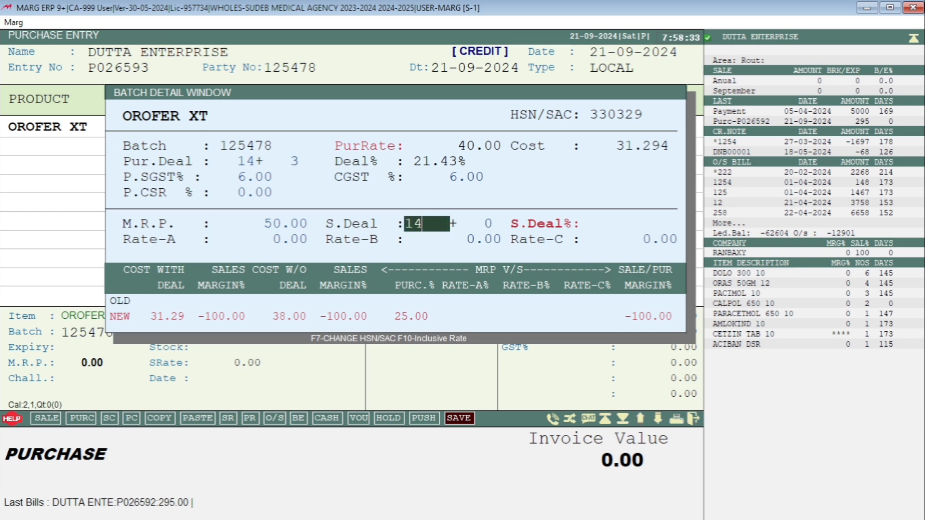
key(Return)
text(3)
key(Return)
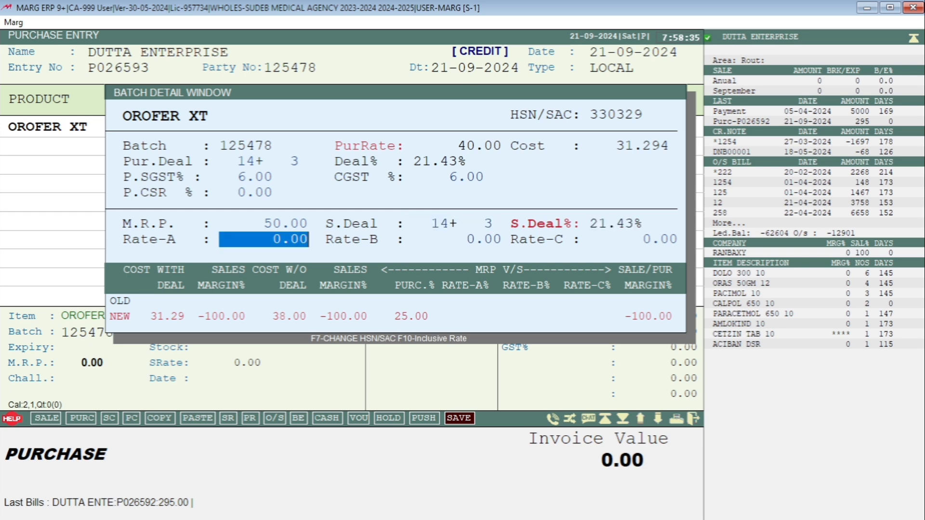
- Change the sales deal of the OROFER XT batch to 10+1
key(Up)
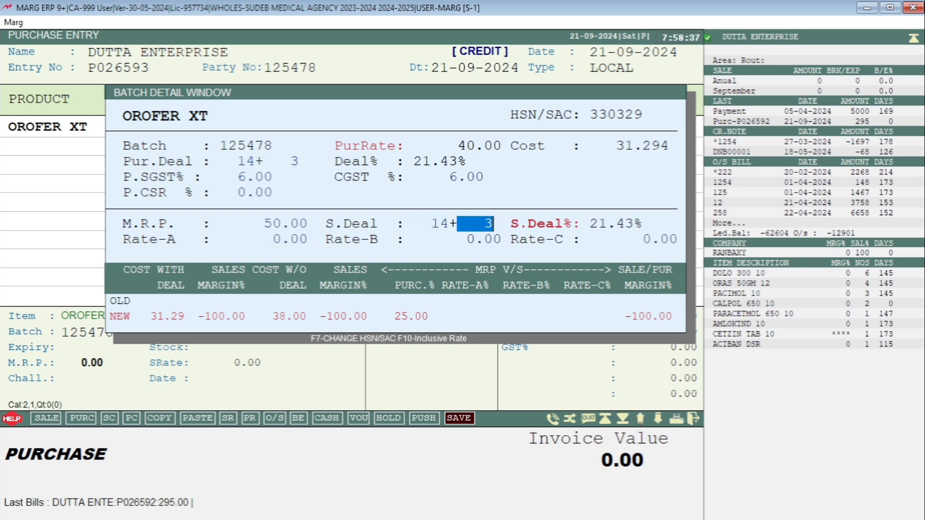
key(Up)
text(10)
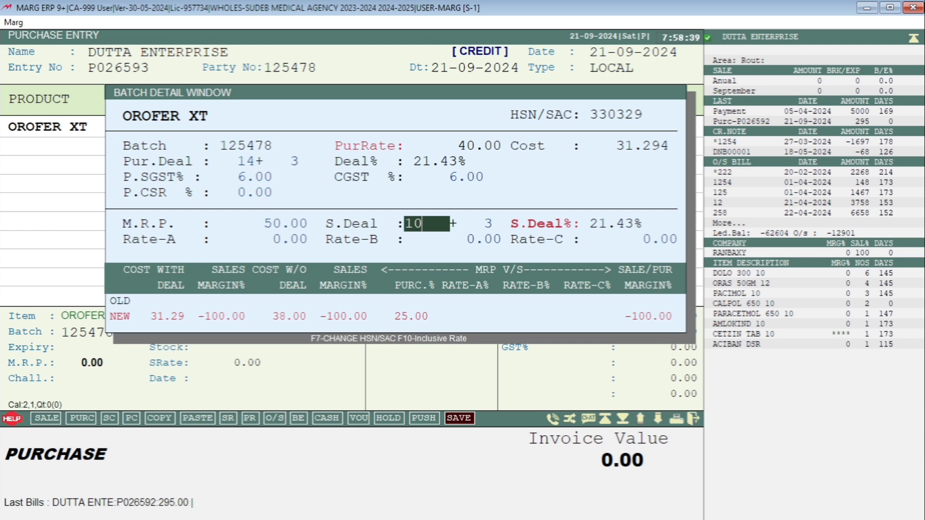
key(Return)
text(1)
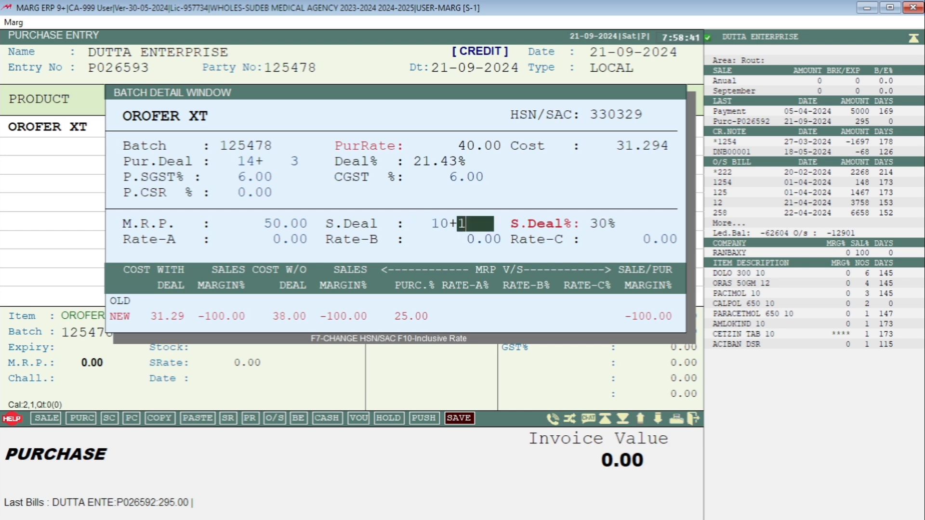
key(Return)
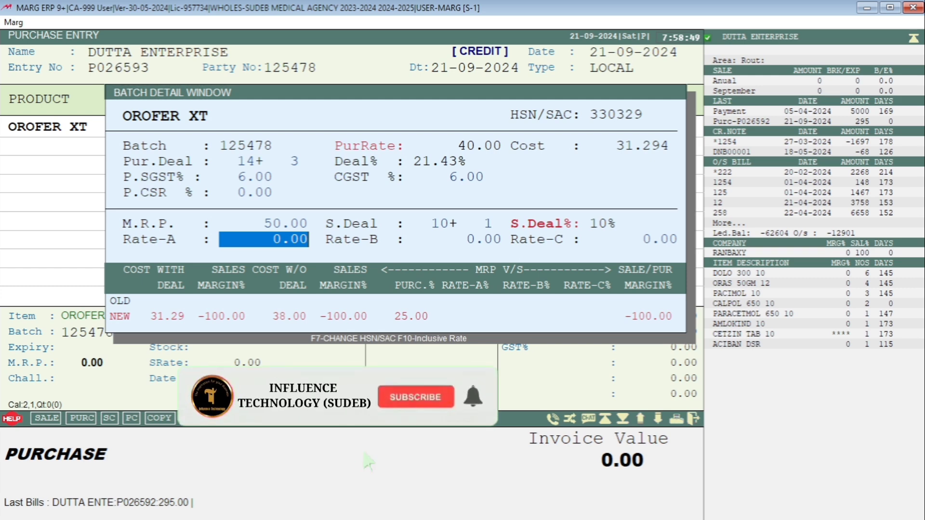
- Set Rate-A to 40 and accept the batch details, leaving Rate-B and Rate-C at zero
text(40)
key(Return)
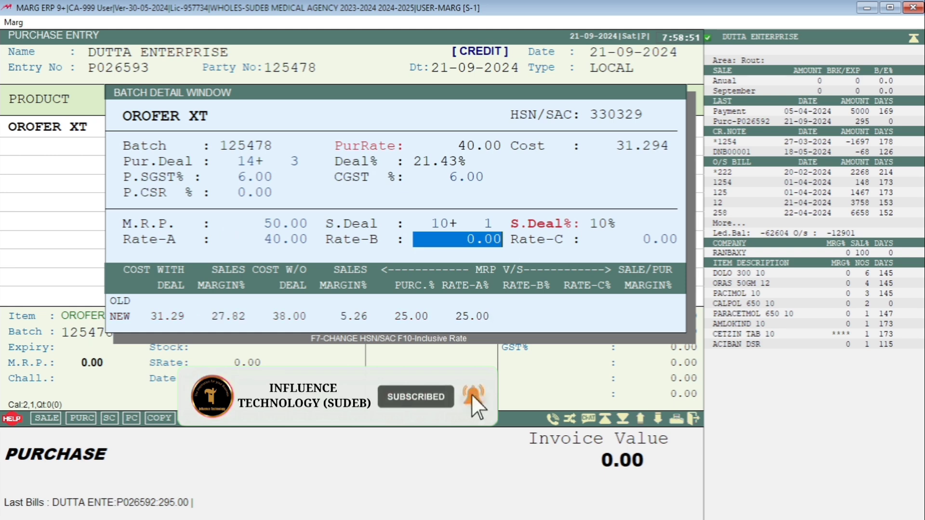
key(Up)
key(Return)
key(Return)
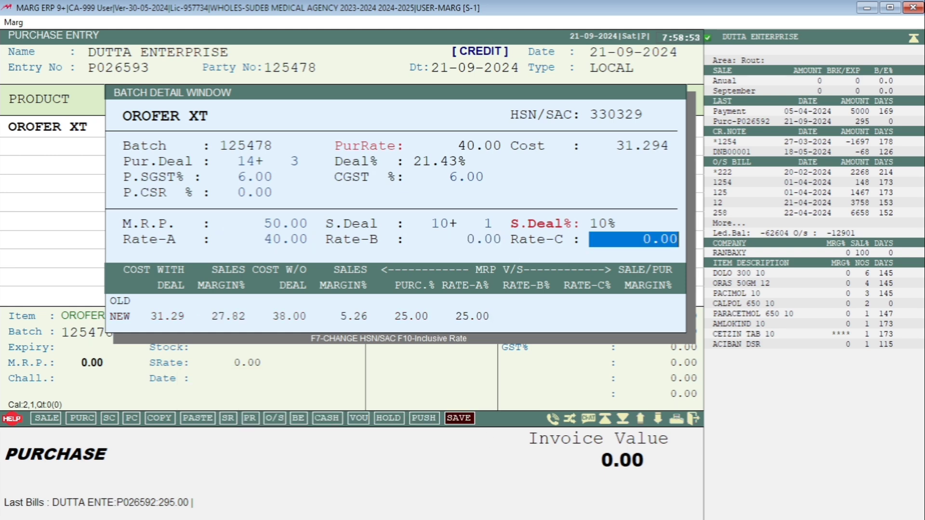
key(Return)
key(Return)
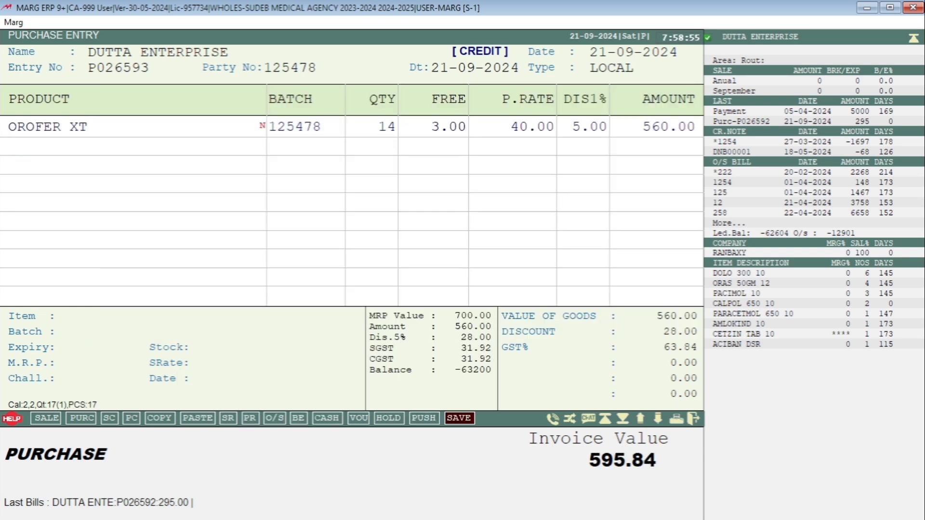
- Save the purchase bill without adjusting the pending debit note, and close purchase entry
key(Return)
key(Return)
key(Return)
key(Return)
key(Return)
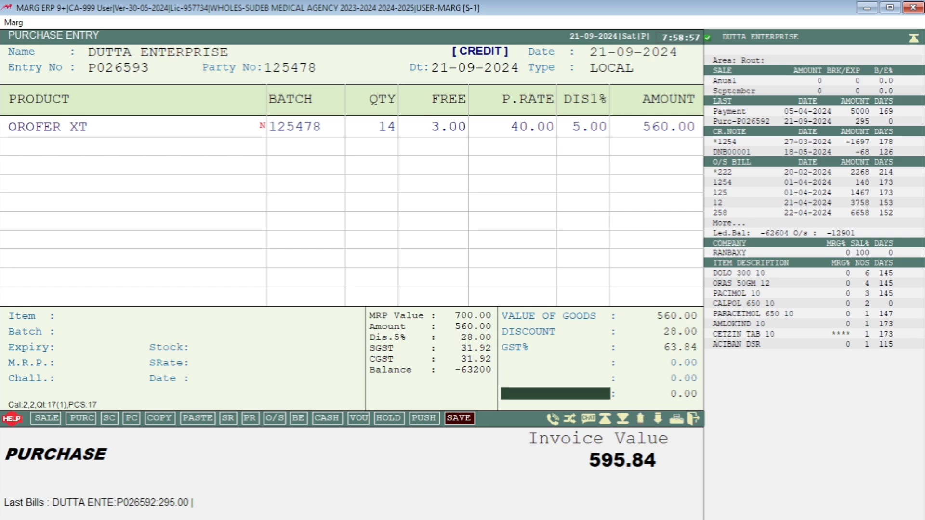
key(Return)
key(Return)
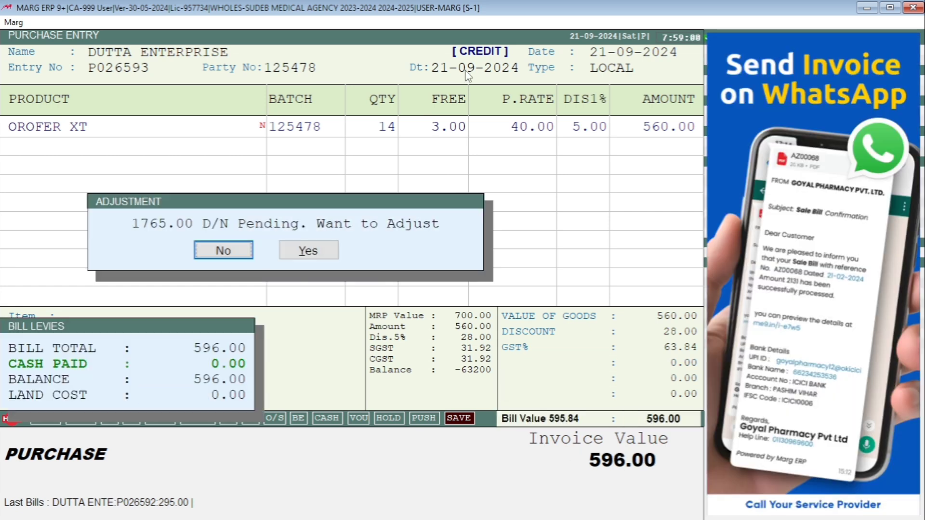
key(Return)
key(Escape)
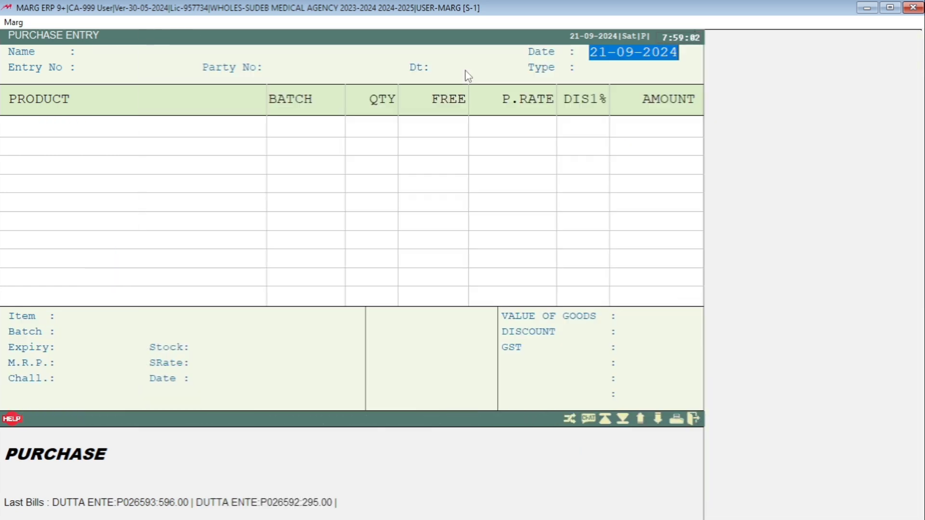
key(Escape)
- Start a new sale bill for AMITA MEDICAL with the default header details and open its item list
key(alt+t)
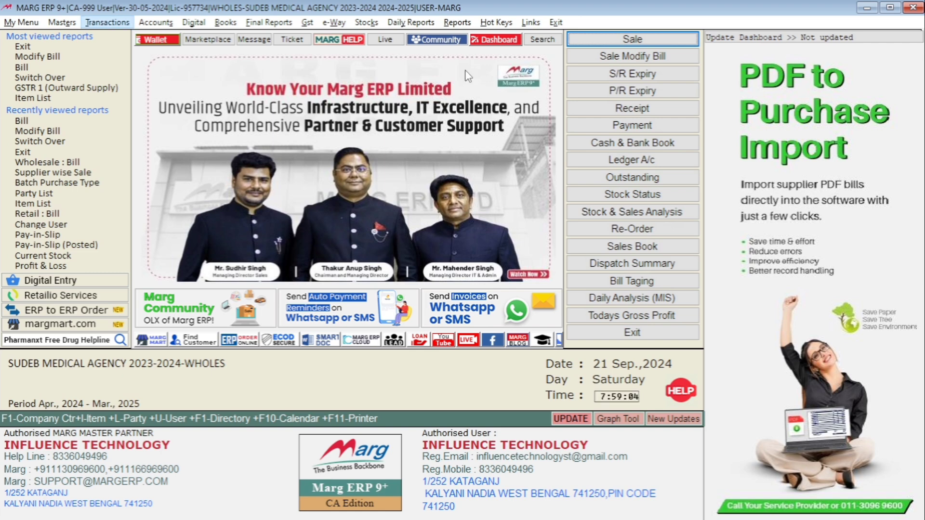
key(Return)
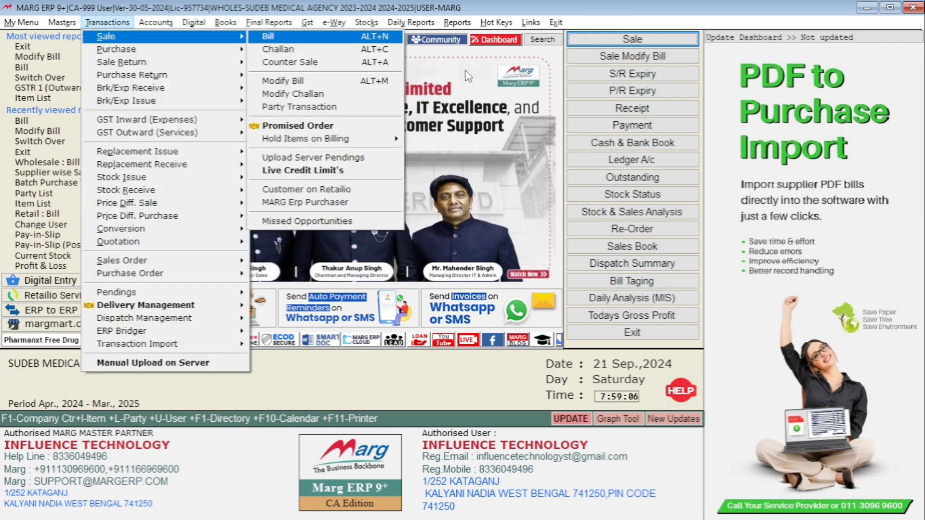
key(Return)
key(Return)
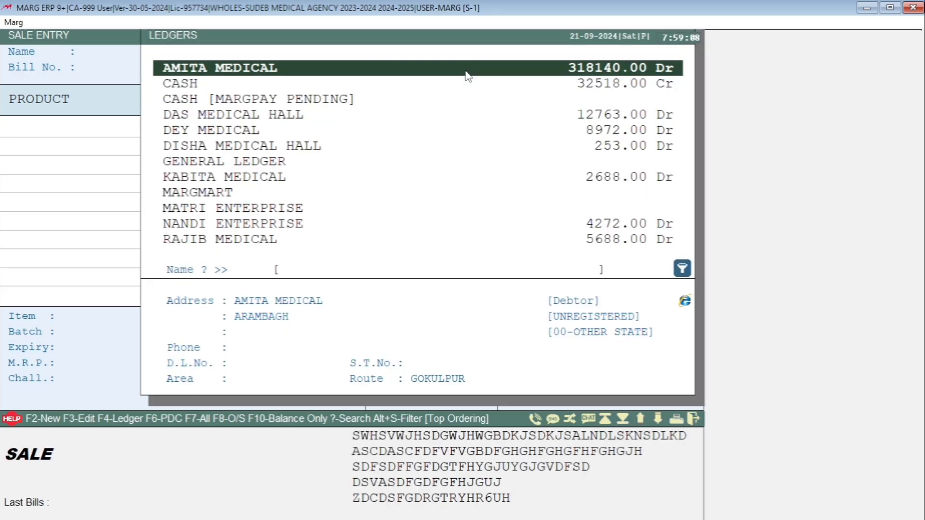
key(Return)
key(Return)
key(Return)
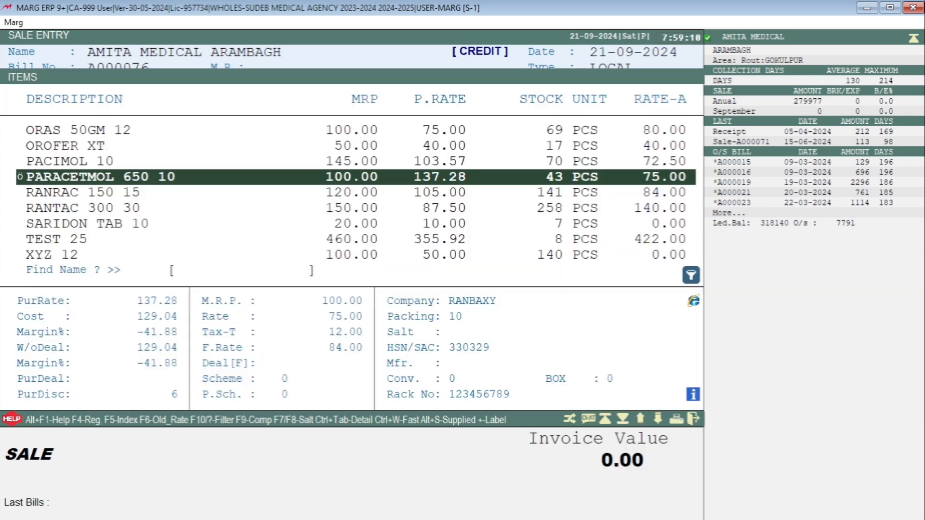
- Add OROFER XT to the sale bill using batch 125478 with the 10+1 deal
key(Down)
key(Down)
key(Down)
key(Up)
key(Up)
key(Up)
key(Up)
key(Up)
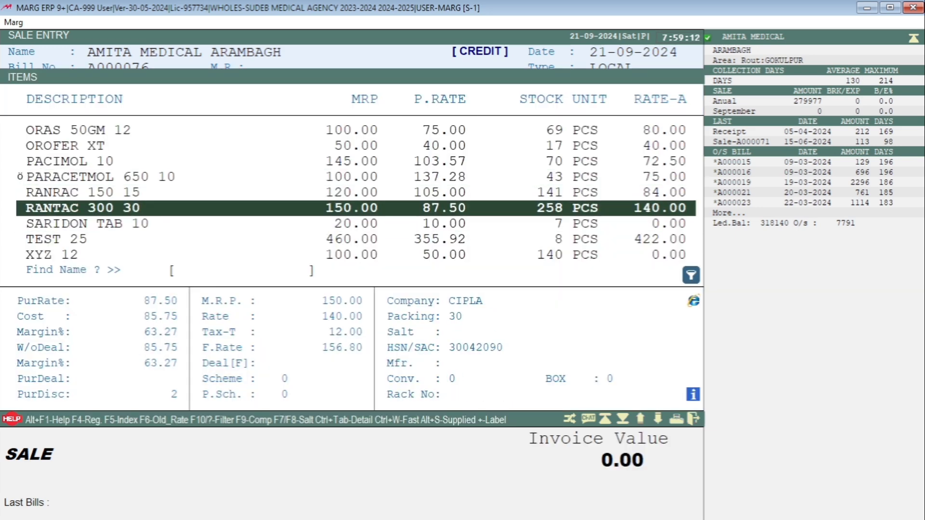
key(Return)
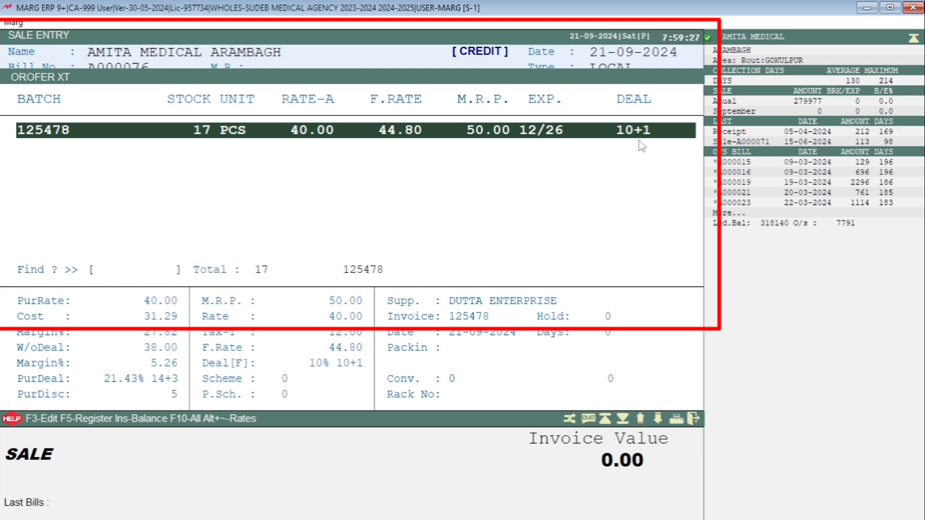
key(Return)
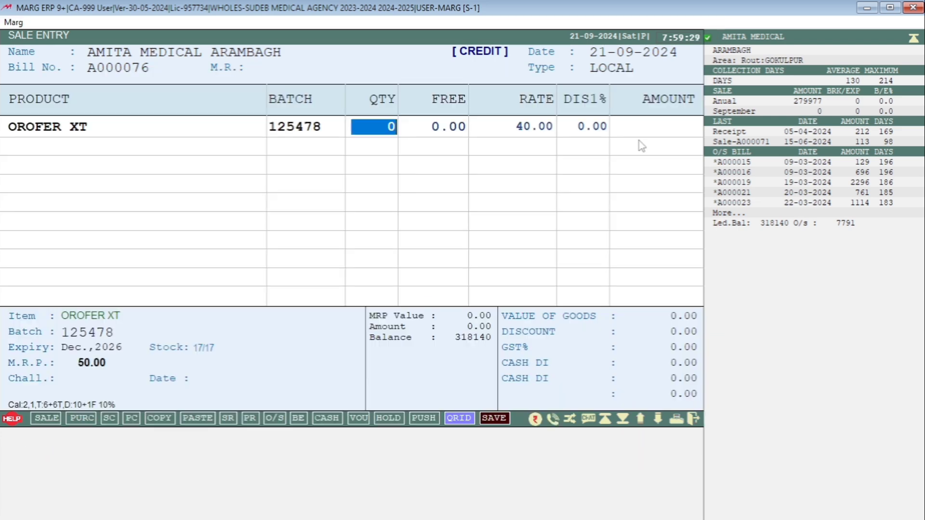
- Enter quantity 10 with 1 free for OROFER XT, and exit the sale bill without saving
text(10)
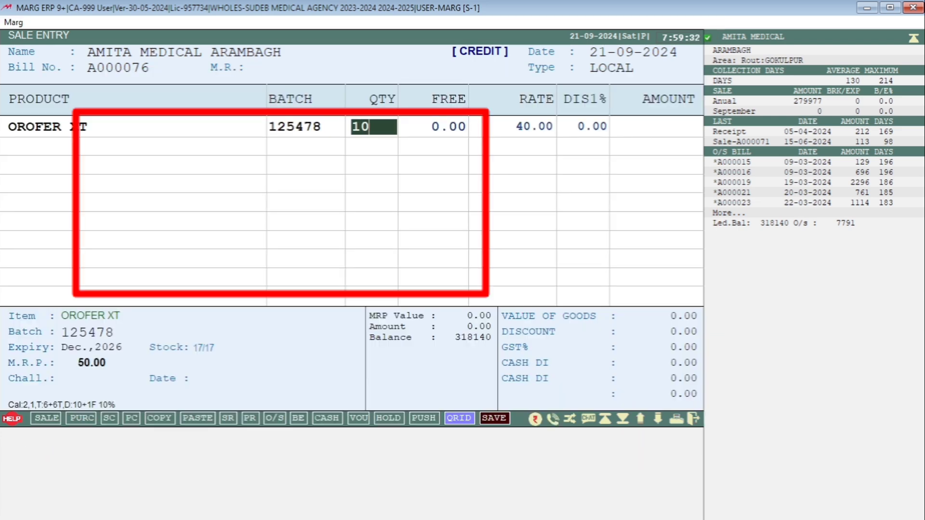
key(Return)
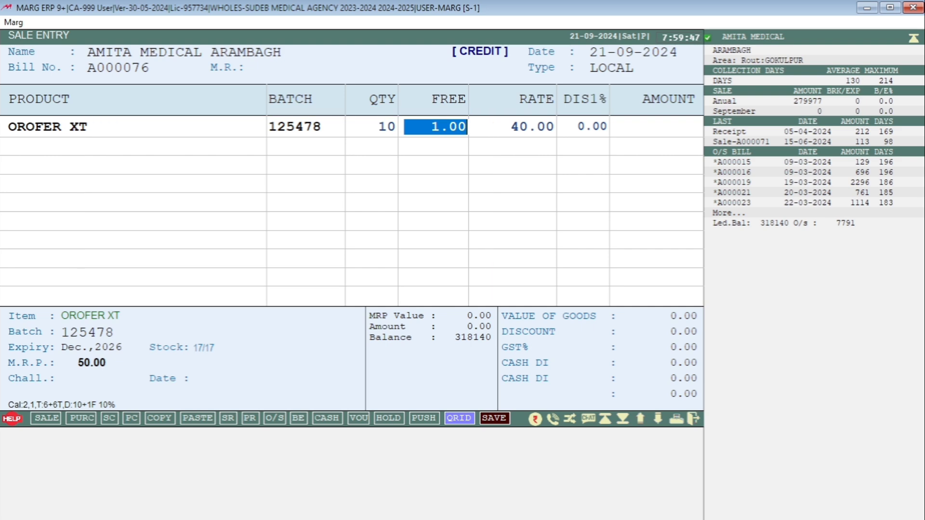
key(Return)
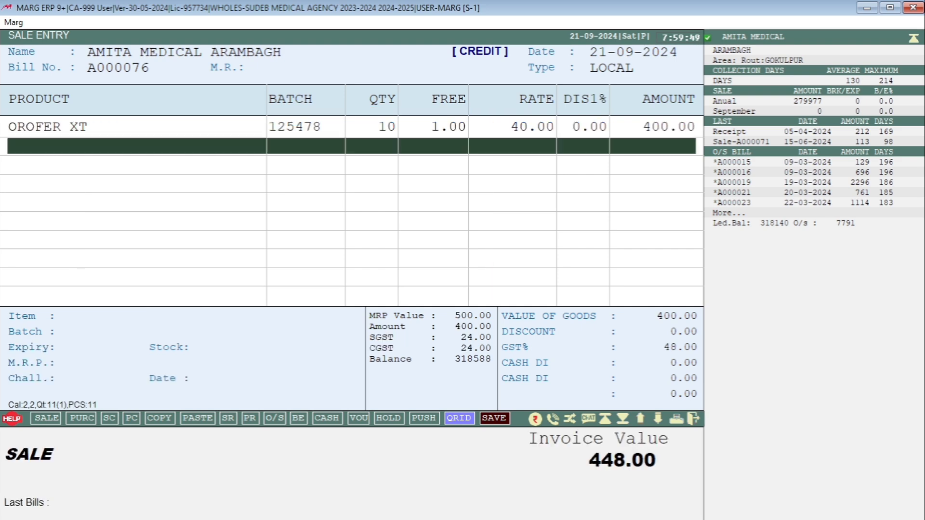
key(Escape)
key(Return)
key(Escape)
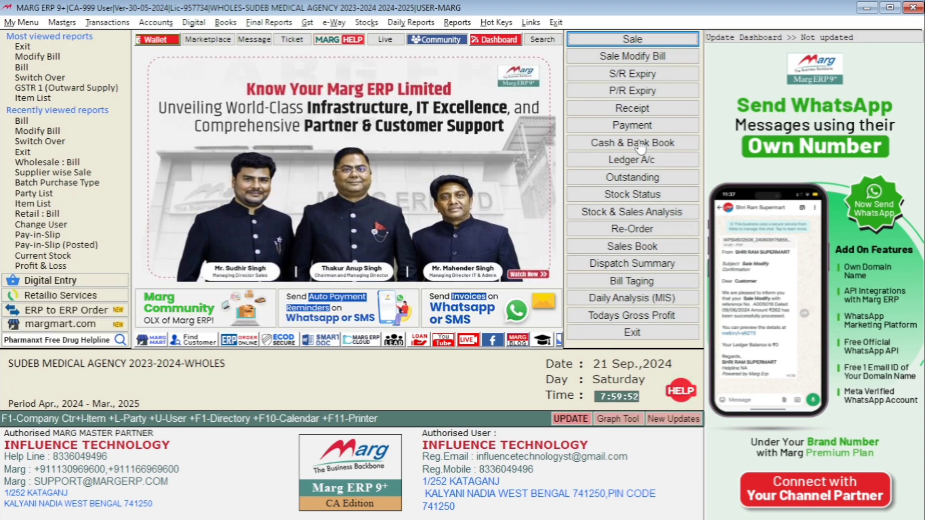
- Start a new purchase bill for DUTTA ENTERPRISE with party bill number 2222 and default header details, and open its item list
key(alt+t)
key(Down)
key(Right)
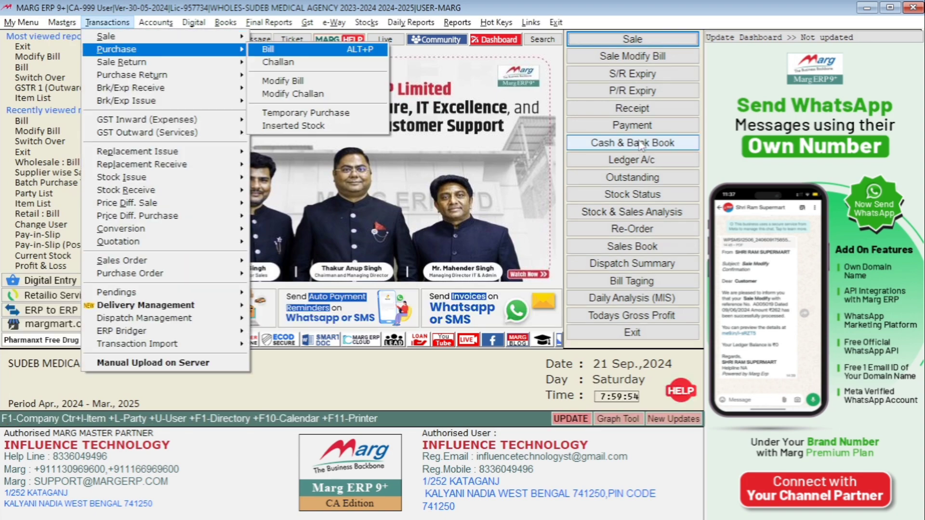
key(Return)
key(Return)
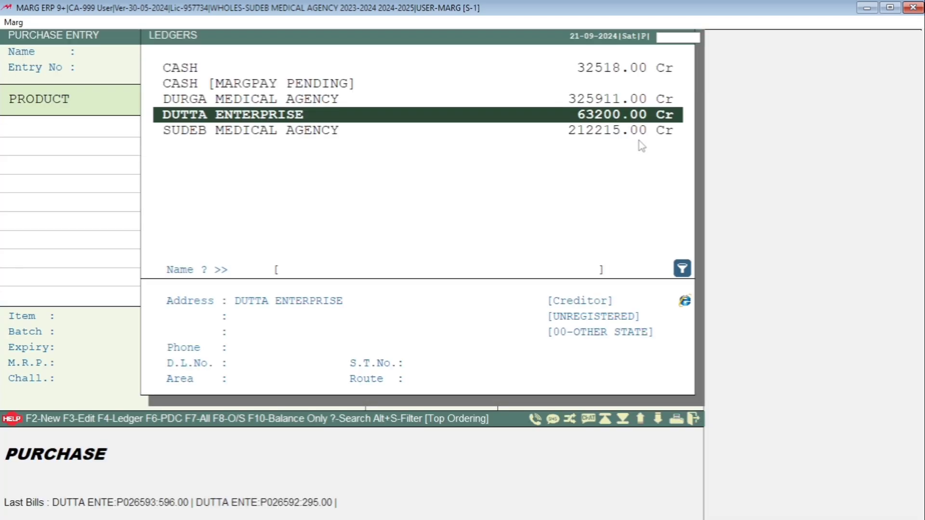
key(Return)
text(2222)
key(Return)
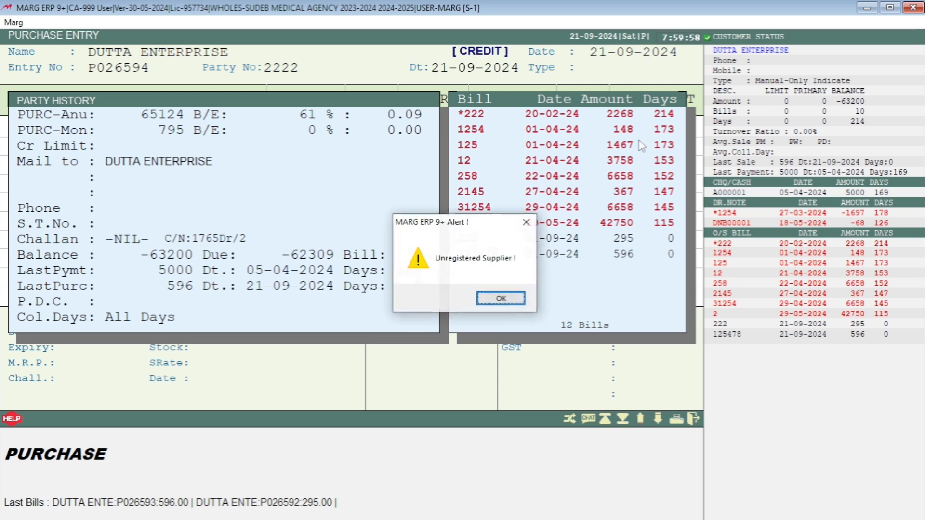
key(Return)
key(Return)
key(Return)
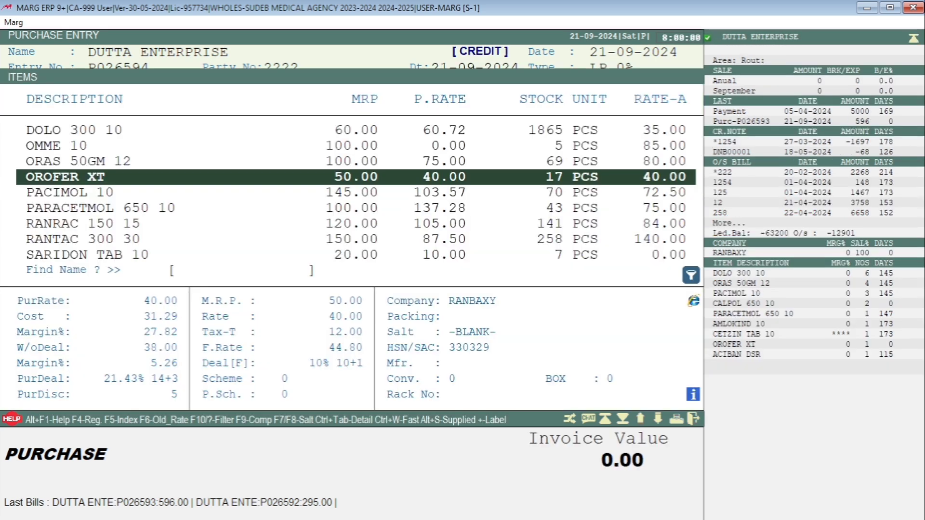
- Add OROFER XT, batch 125478, to the purchase bill with quantity 25, 5 free and a purchase rate of 40
key(Return)
key(Return)
key(Return)
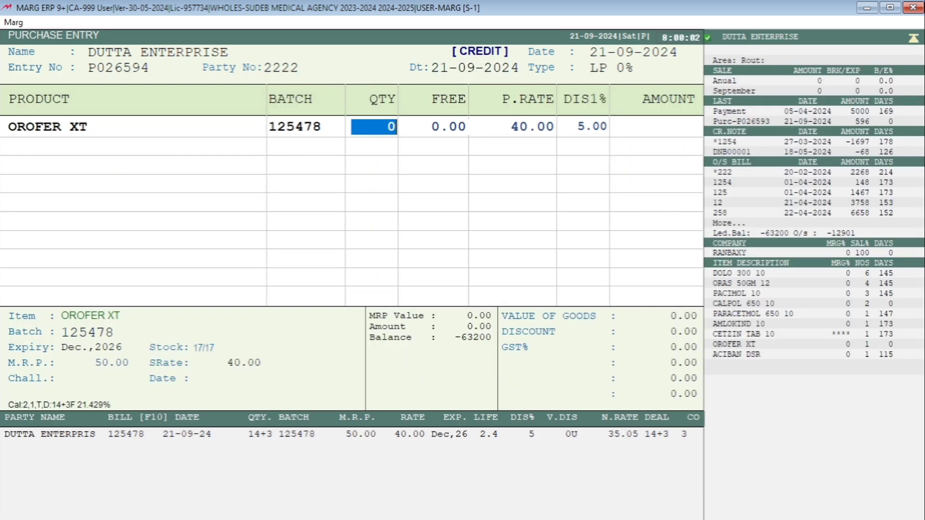
text(25)
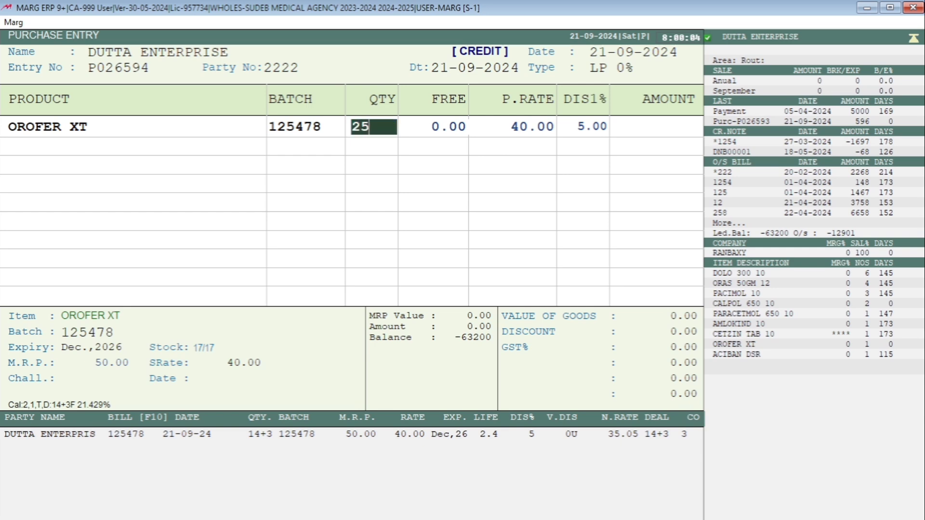
key(Return)
text(5)
key(Return)
key(Return)
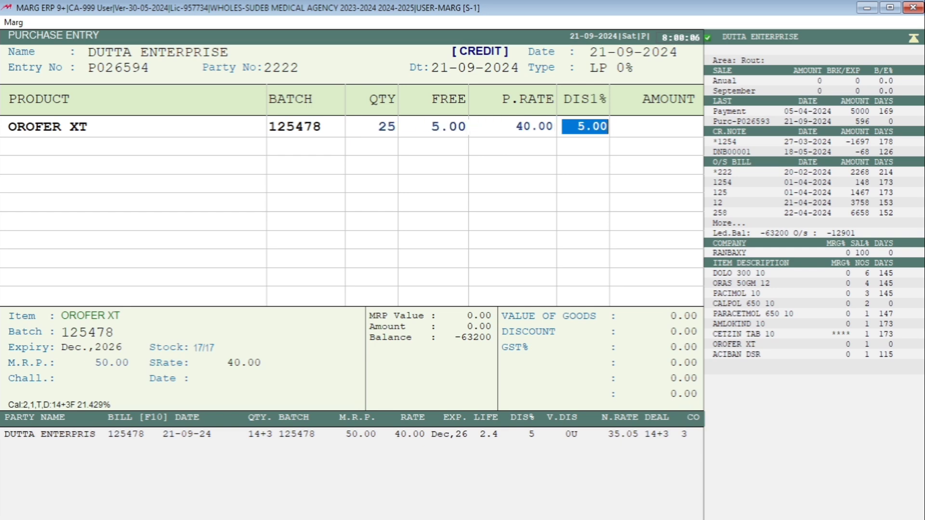
- Accept the 5% discount and the OROFER XT batch details with the 10+1 sales deal
key(Return)
key(Return)
key(Return)
key(Return)
key(Return)
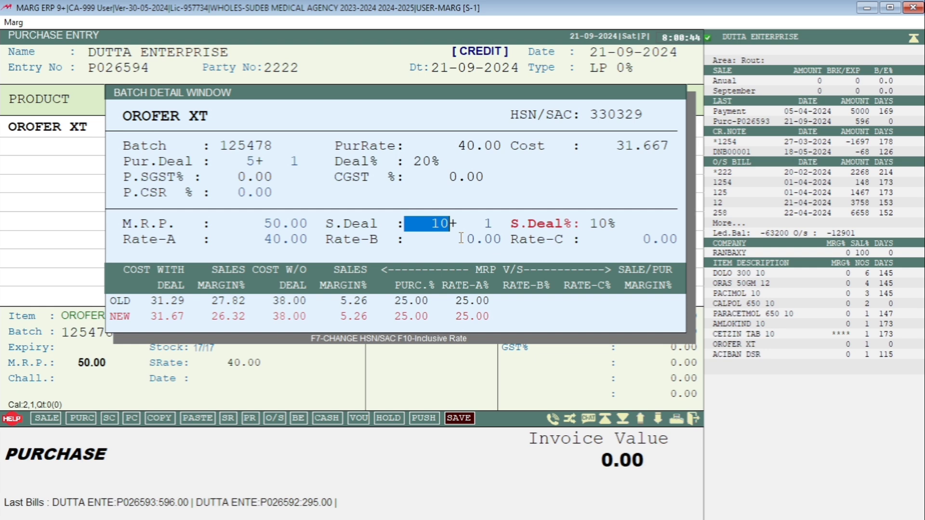
key(Return)
- Exit the purchase bill without saving it
key(Escape)
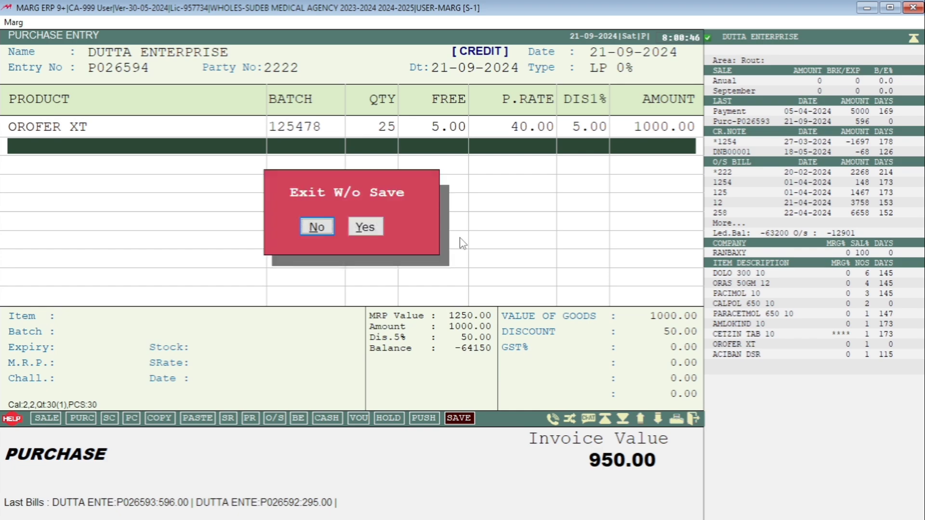
key(Right)
key(Return)
key(Escape)
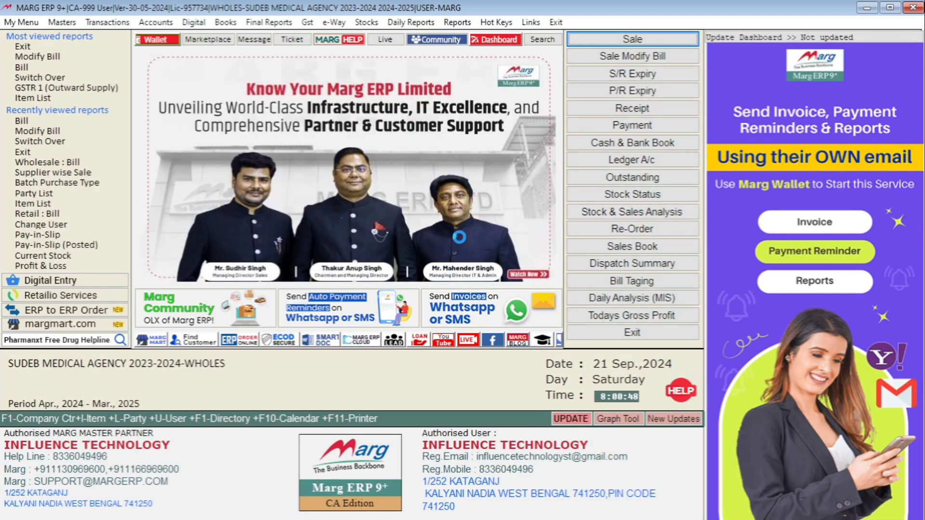
- Log in again through Change User by entering the user password
key(ctrl+u)
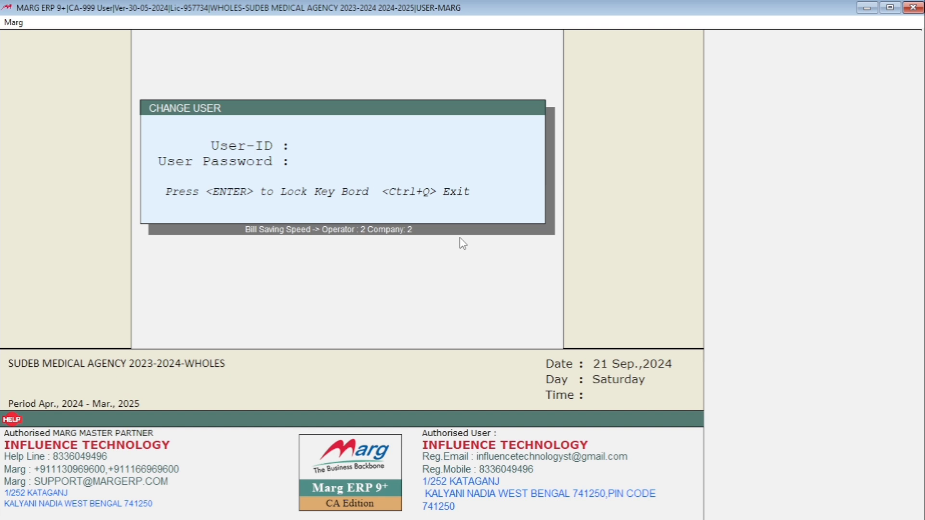
text(****)
key(Return)
key(Down)
key(Return)
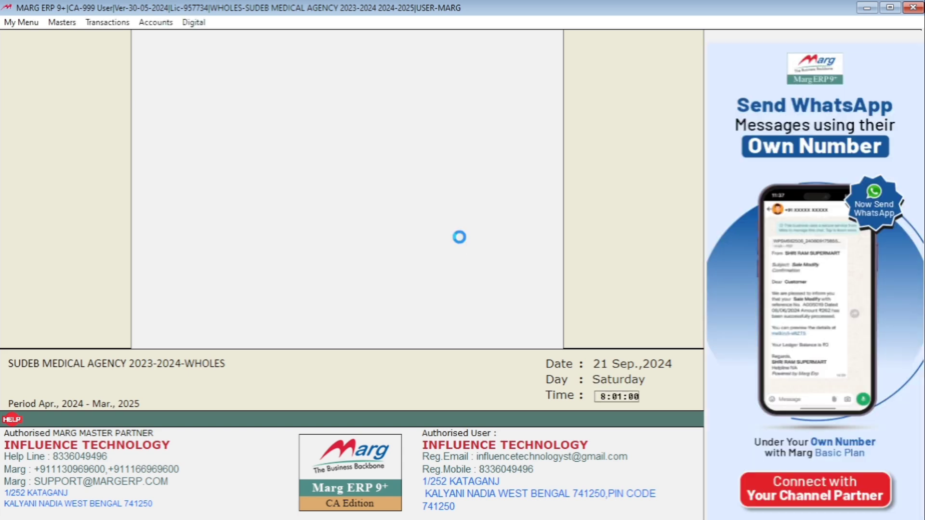
- Open the Control Room and search all controls for FREE
key(alt)
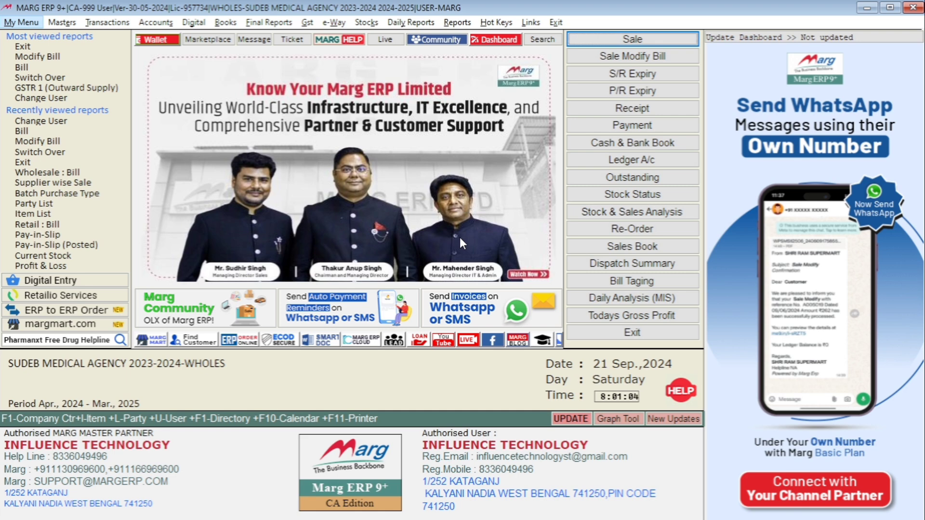
key(alt+m)
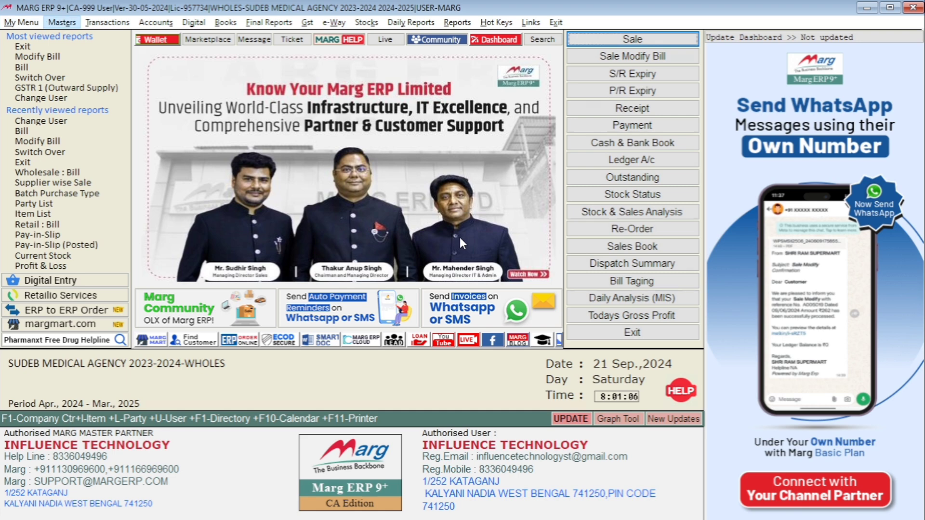
key(Up)
key(Right)
key(Return)
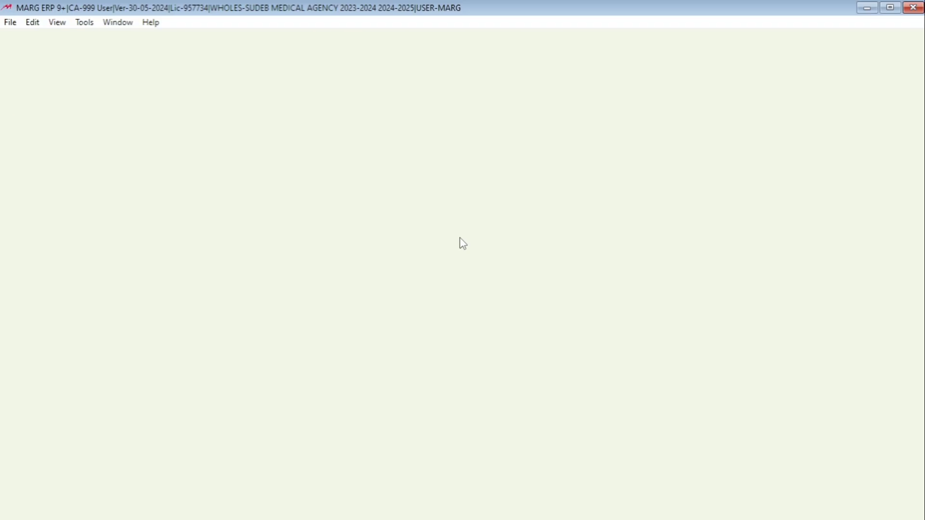
key(Return)
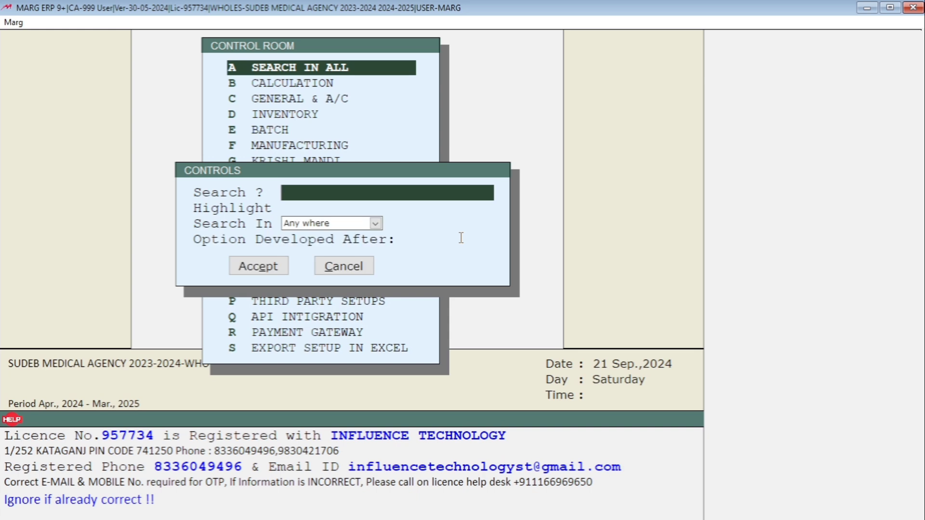
text(FREE)
key(Return)
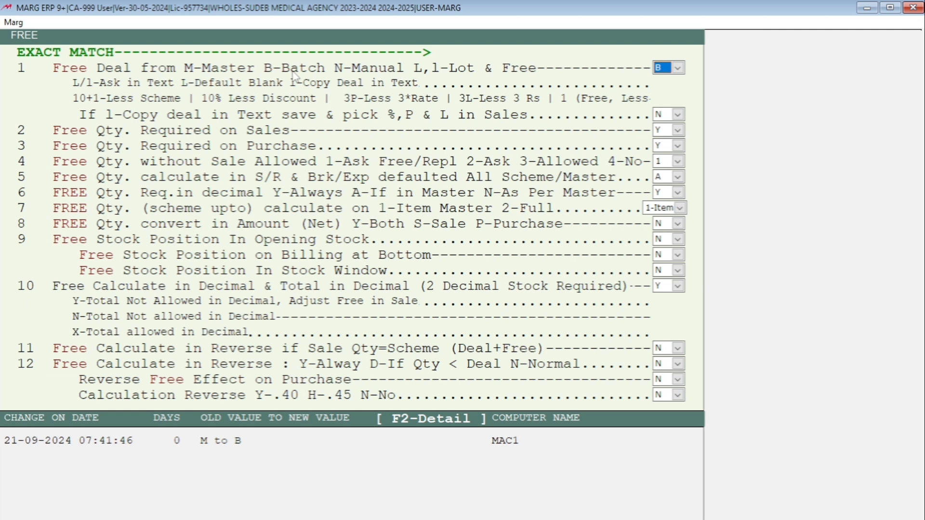
- Choose B (Batch) as the source of the free deal, and leave the Control Room
key(alt+Down)
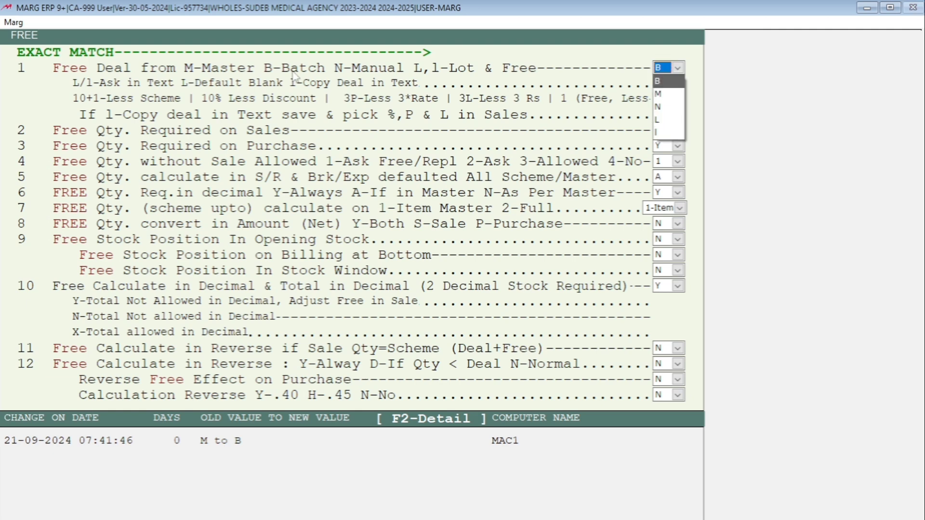
key(Return)
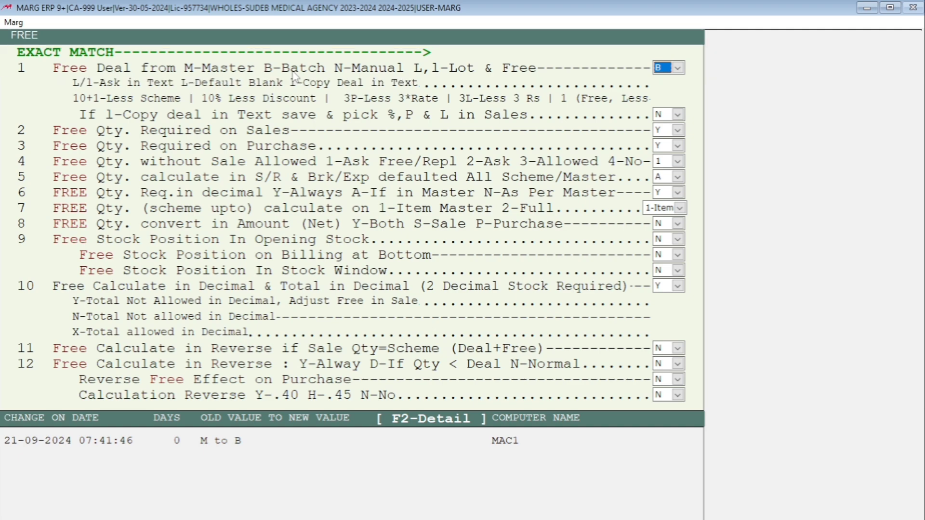
key(Return)
key(Escape)
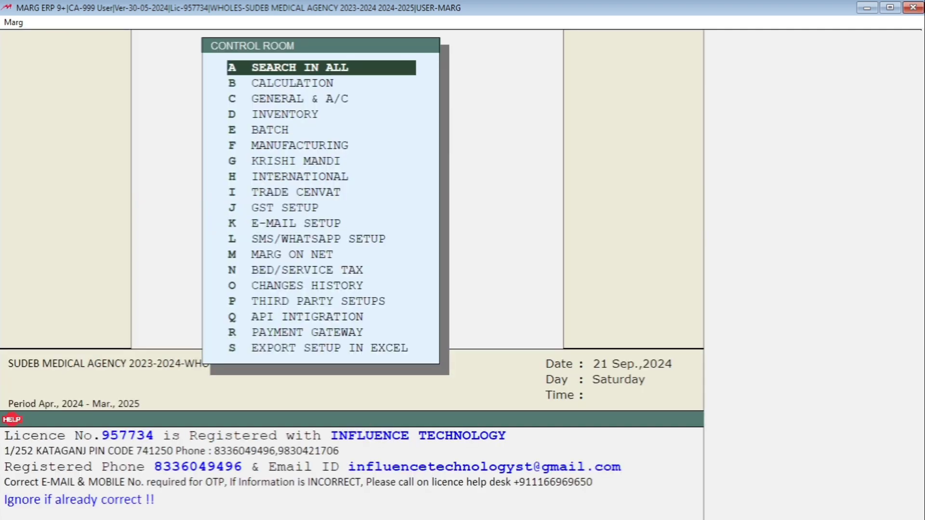
key(Right)
key(Return)
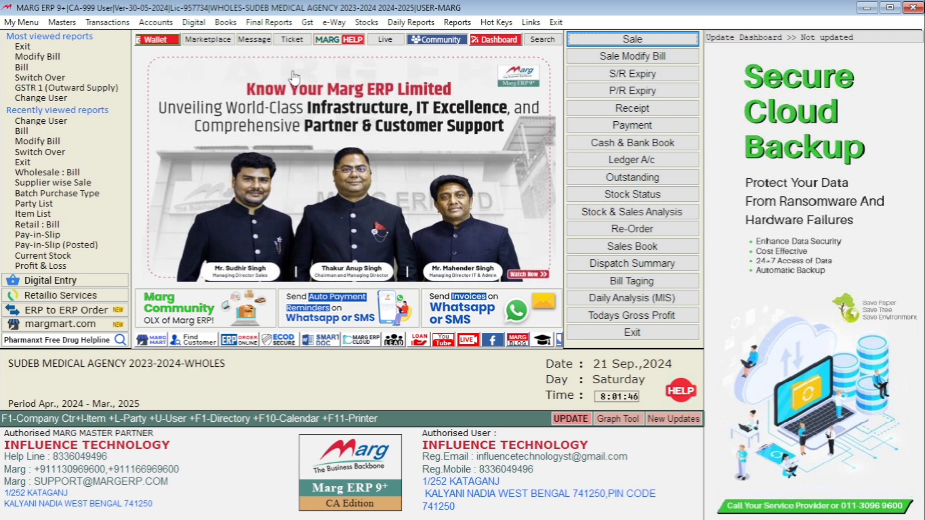
- Start a new purchase bill for DUTTA ENTERPRISE with party bill number 5 and default header details
key(alt+t)
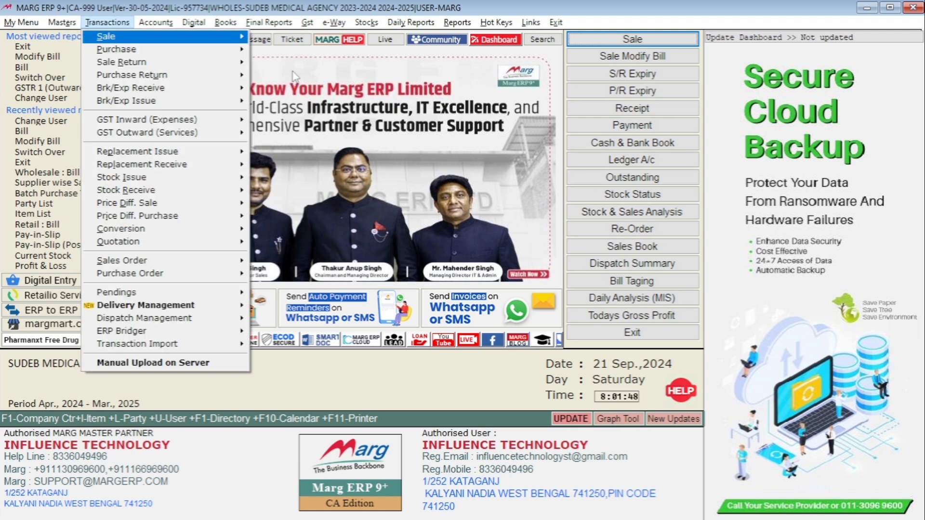
key(Down)
key(Right)
key(Return)
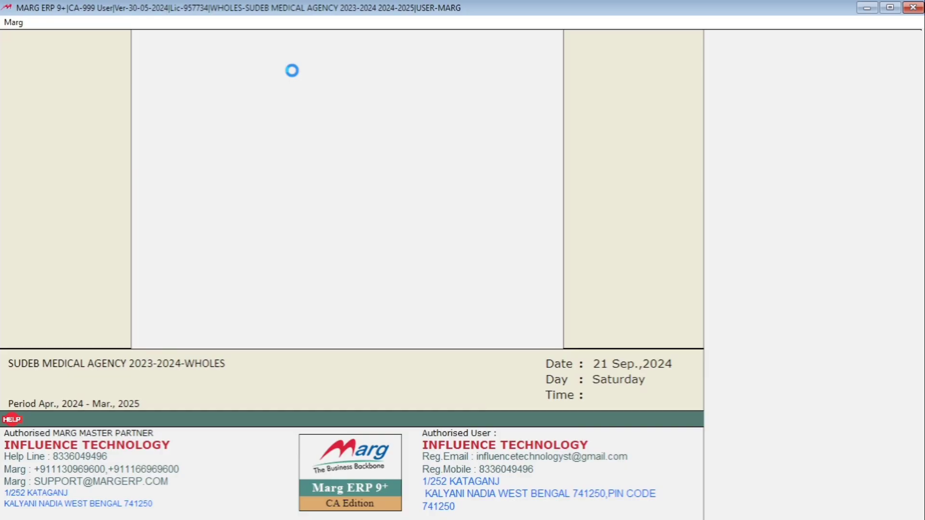
key(Return)
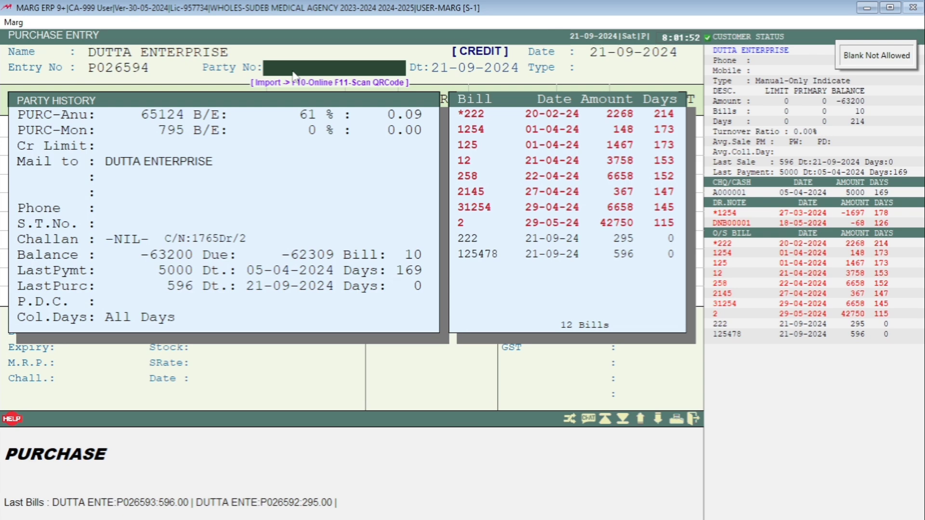
text(5)
key(Return)
key(Return)
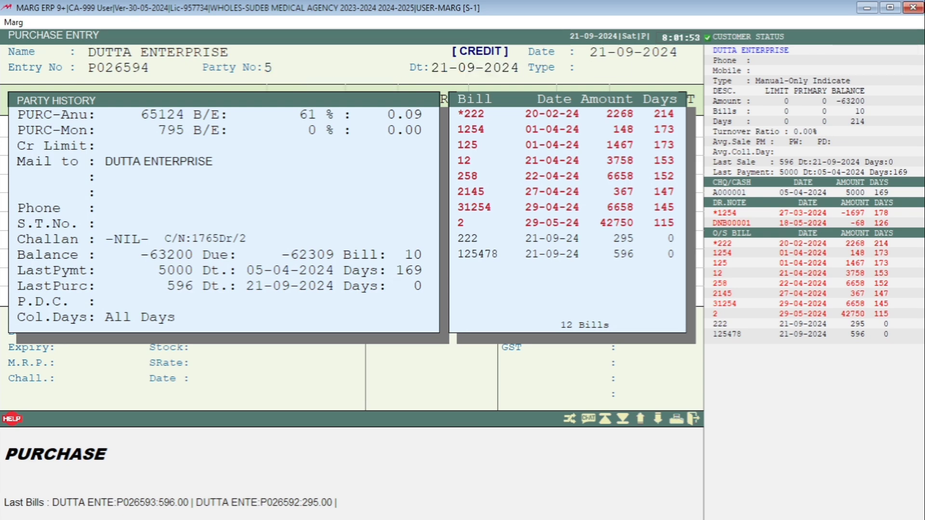
key(Return)
- Add OROFER XT, batch 125478, to the purchase bill with quantity 25 and 5 free
key(Return)
key(Return)
key(Return)
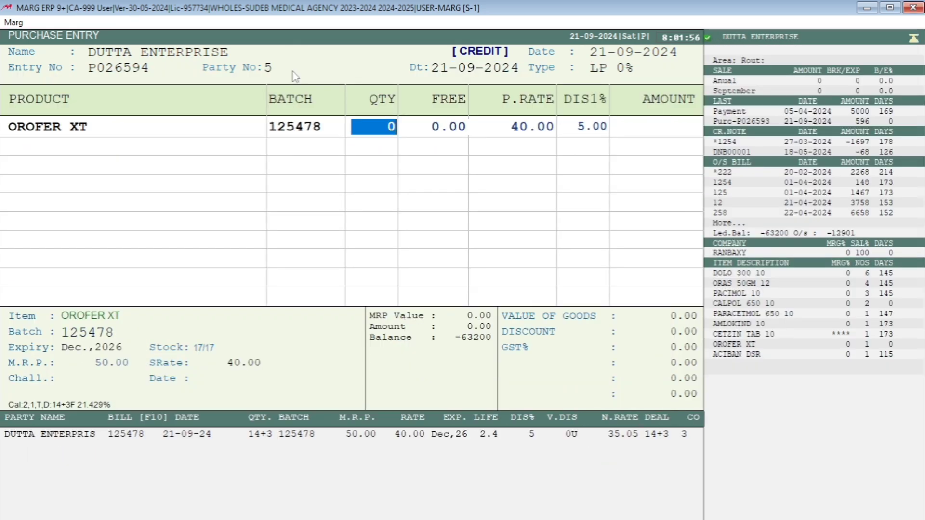
text(25)
key(Return)
text(5)
key(Return)
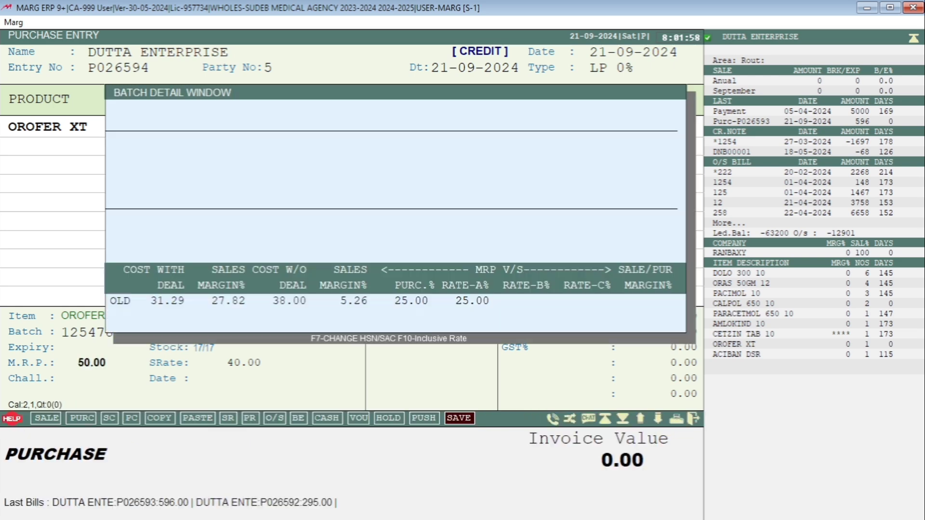
- Accept the 5+1 purchase deal and set the sales deal to 25+3 in the OROFER XT batch details
key(Return)
key(Return)
key(Return)
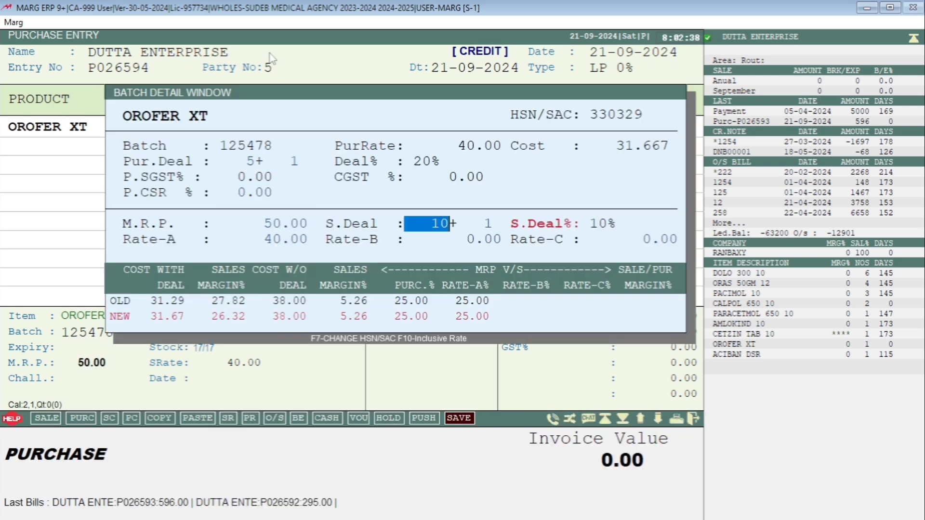
text(25)
key(Return)
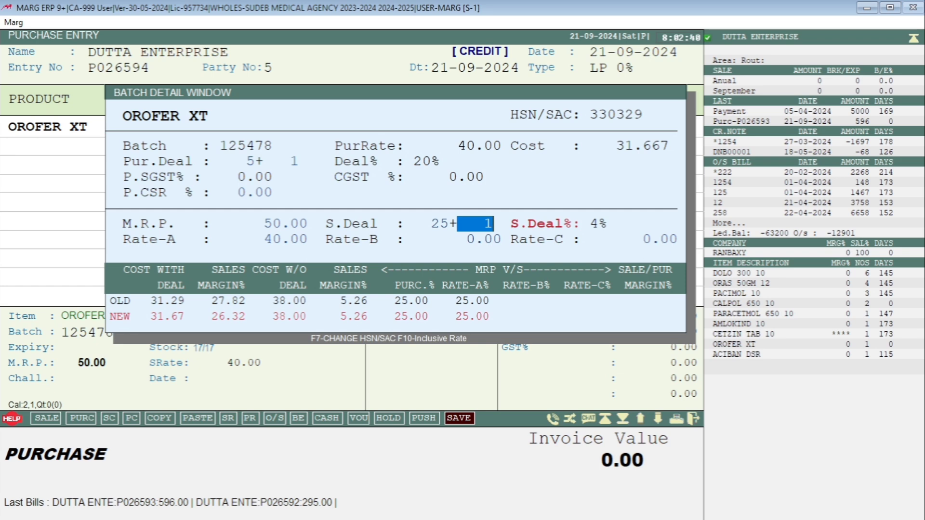
text(3)
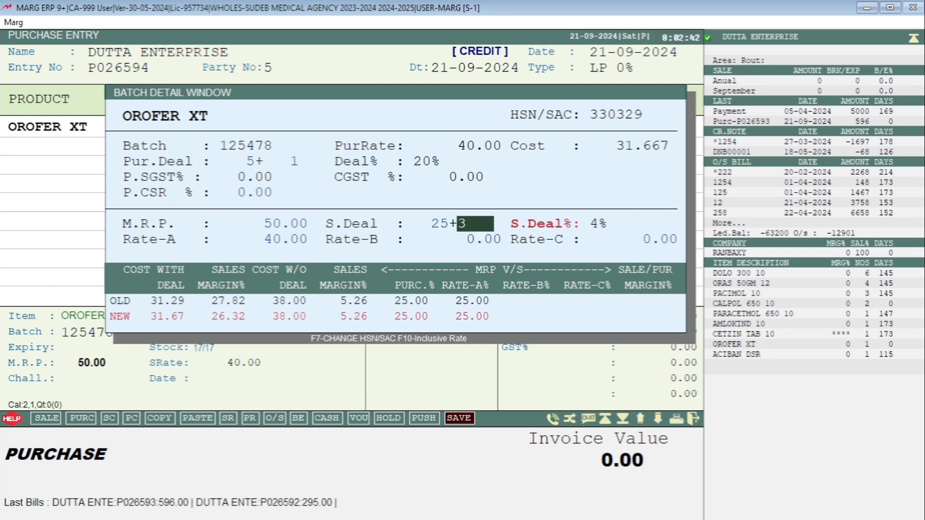
key(Return)
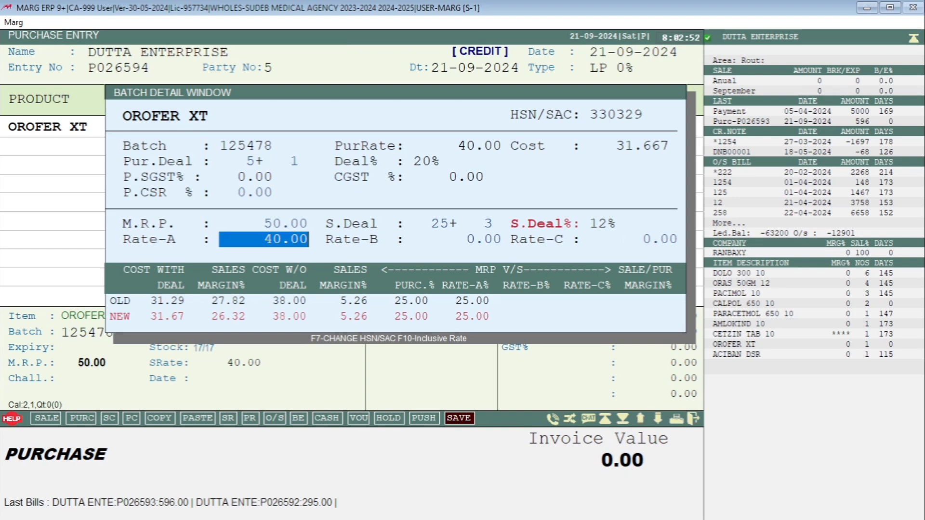
- Keep the default sale rates in the OROFER XT batch details and complete the item line
key(Return)
key(Return)
key(Return)
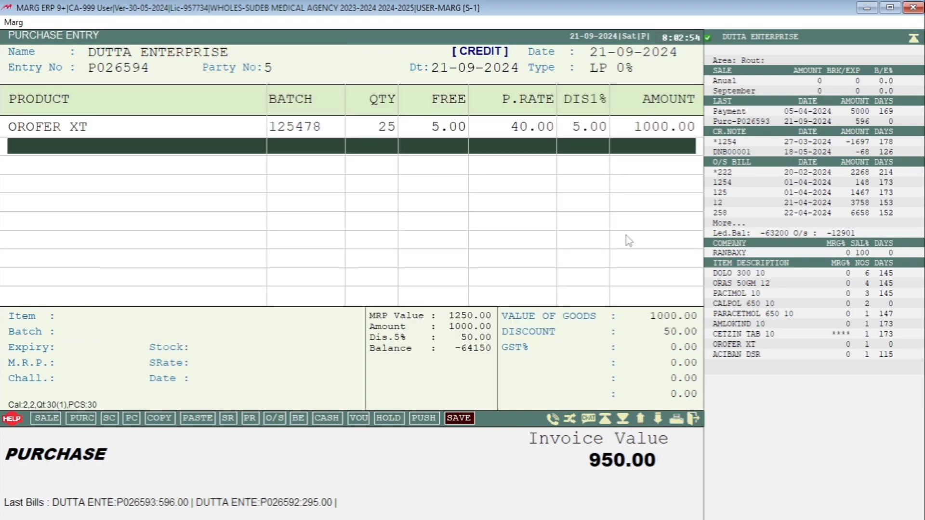
- Finish the purchase bill with default discounts and levies, save it, and leave purchase entry
key(Return)
key(Return)
key(Return)
key(Return)
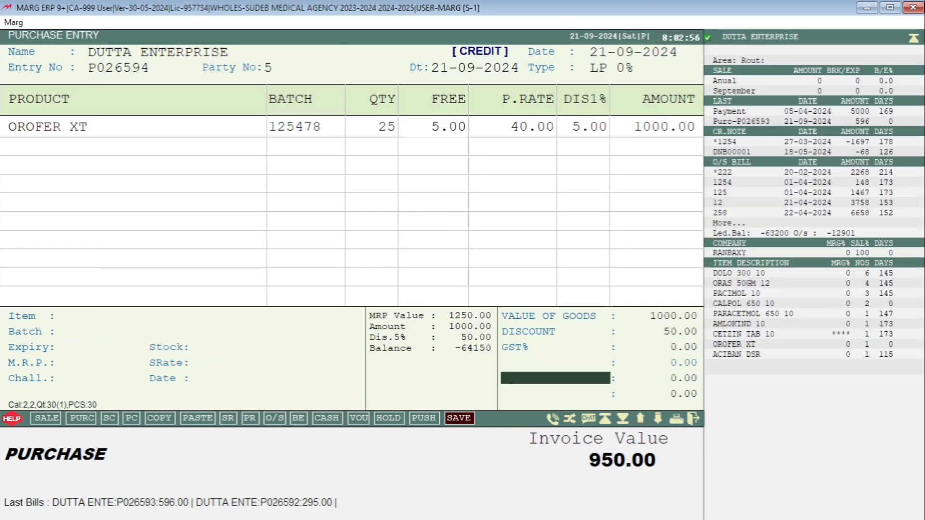
key(Return)
key(Return)
key(Return)
key(Return)
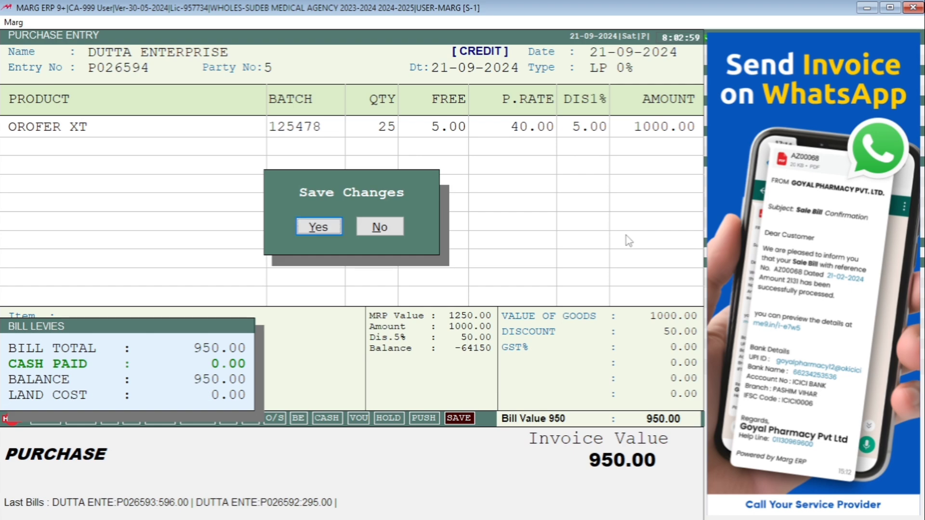
key(Return)
key(Escape)
key(Escape)
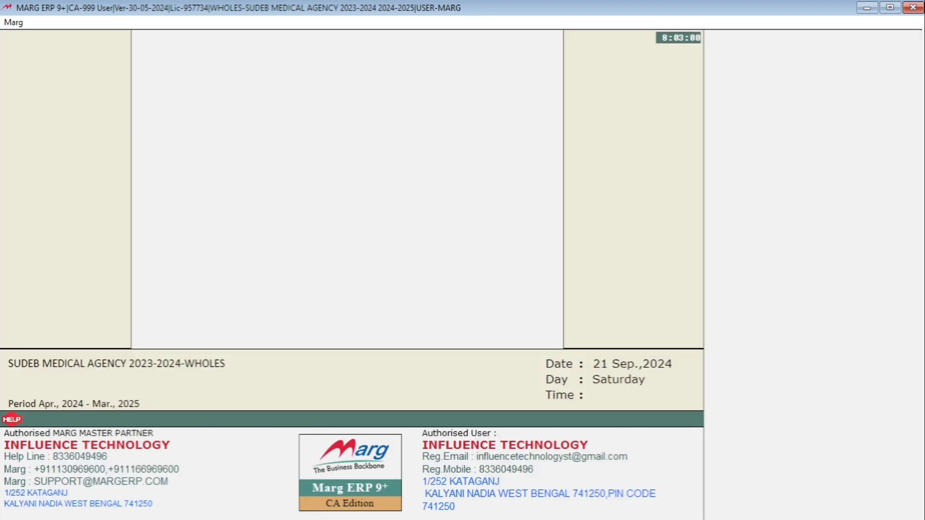
- Start a new sale bill for AMITA MEDICAL ARAMBAGH with default header details
key(alt+m)
key(Right)
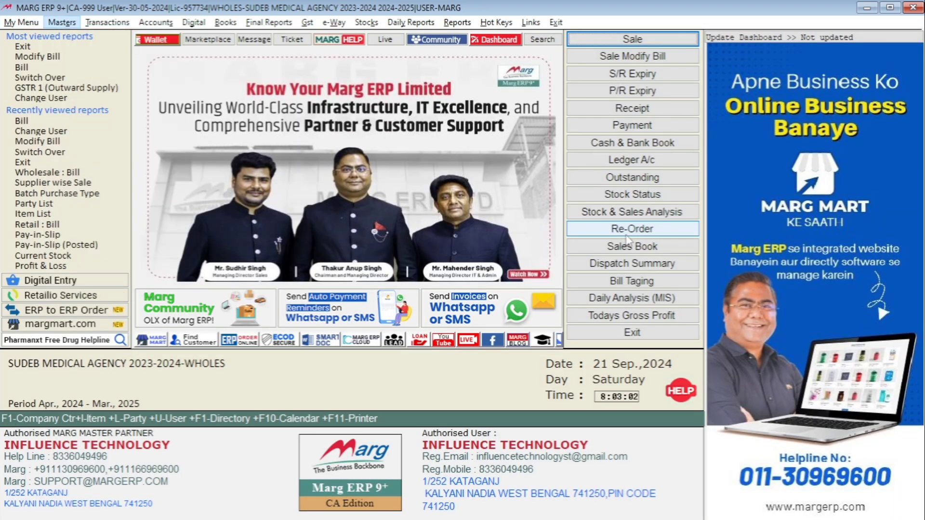
key(Return)
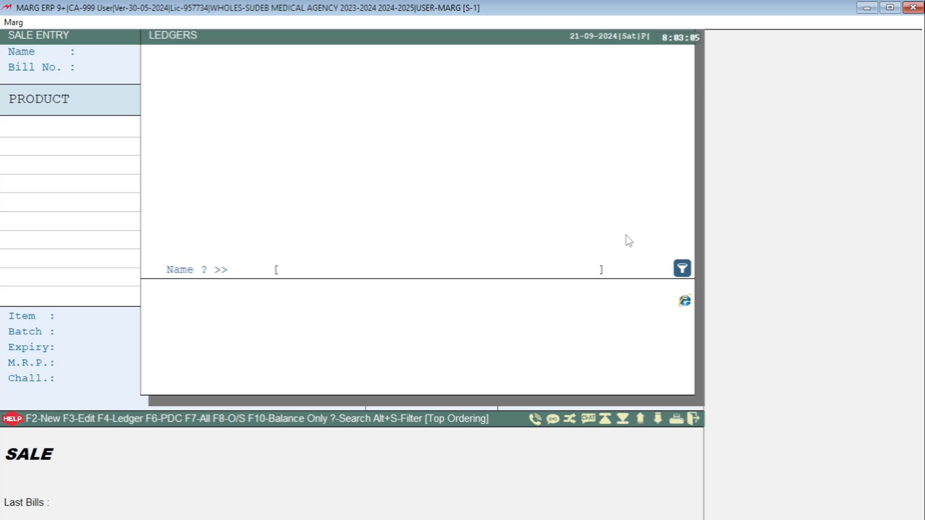
key(Return)
key(Return)
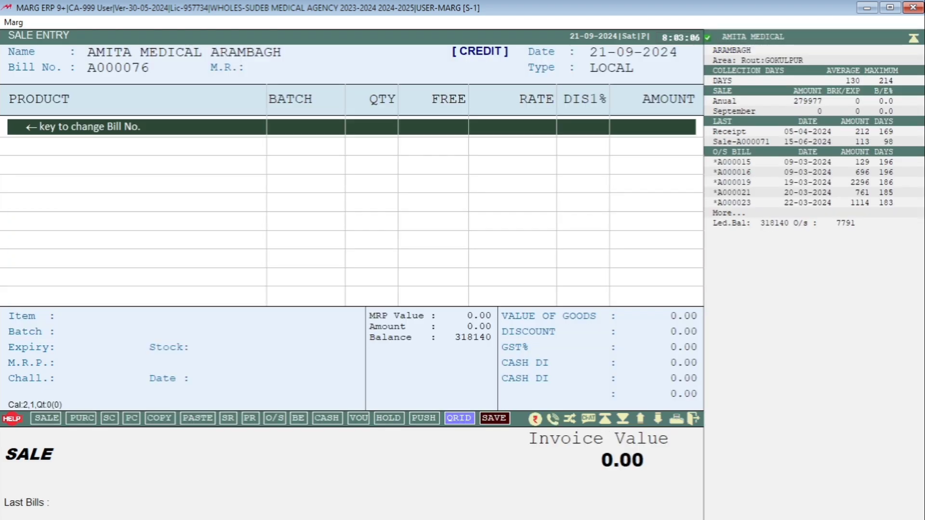
- Select OROFER XT, batch 125478, as the first product of the sale bill
key(Return)
key(Escape)
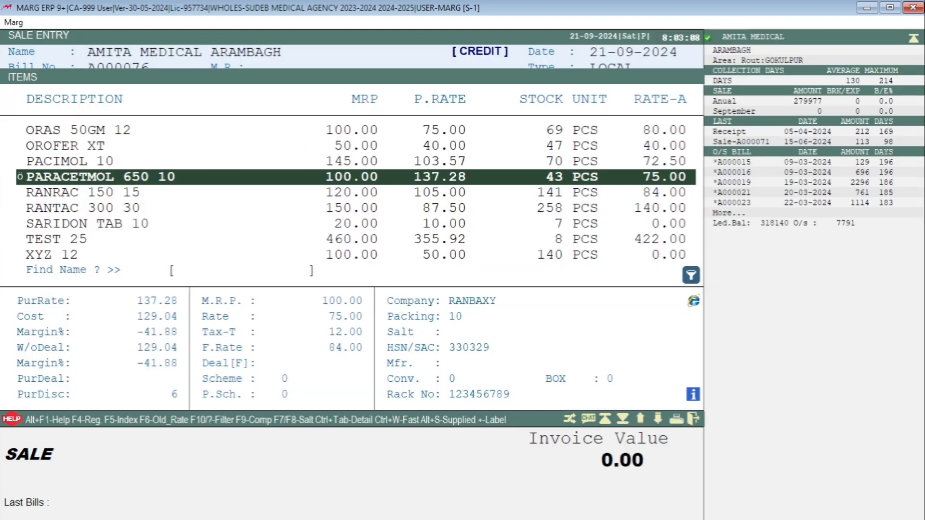
key(Up)
key(Up)
key(Return)
key(Return)
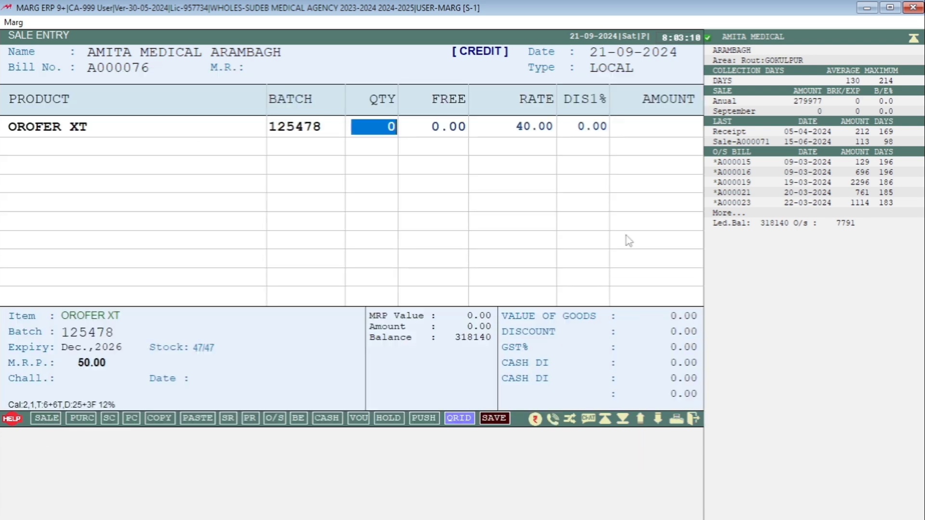
- Set the OROFER XT quantity to 25 and accept 3 free from the batch deal with the default rate and discount
text(25)
key(Return)
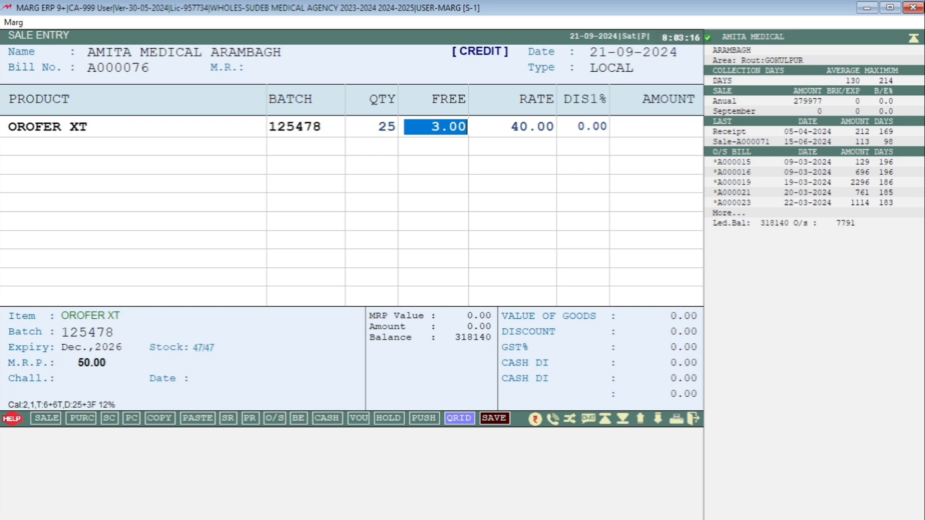
key(Return)
key(Return)
key(Return)
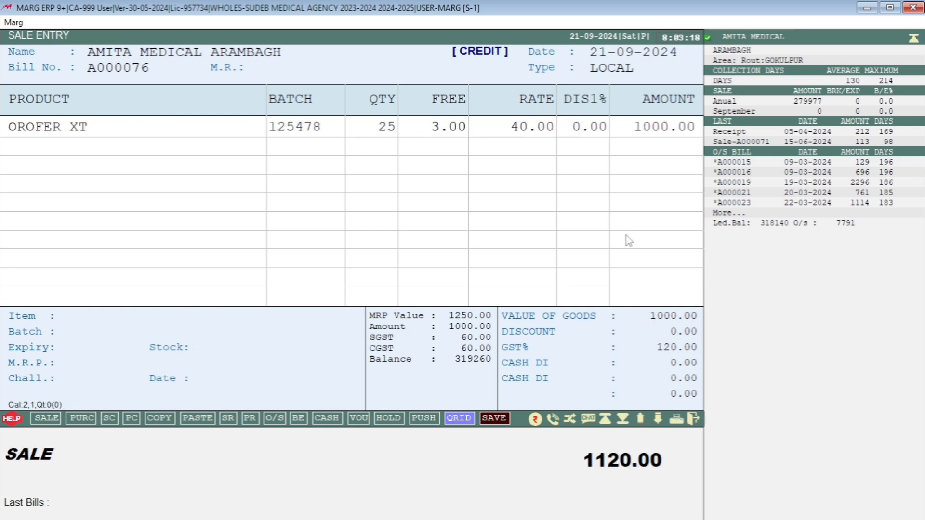
- End item entry in the sale bill and accept the default cash discounts in the bill totals
key(Return)
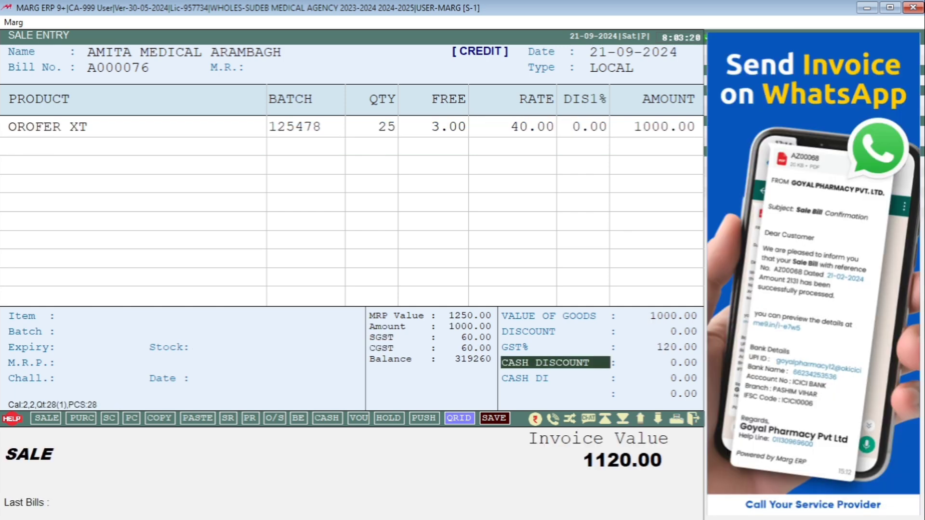
key(Return)
key(Return)
key(Return)
key(Return)
key(Return)
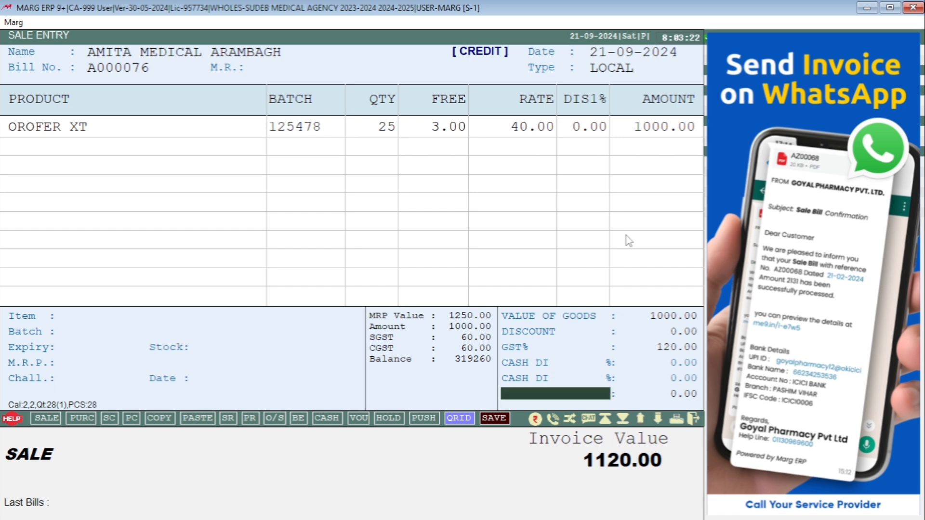